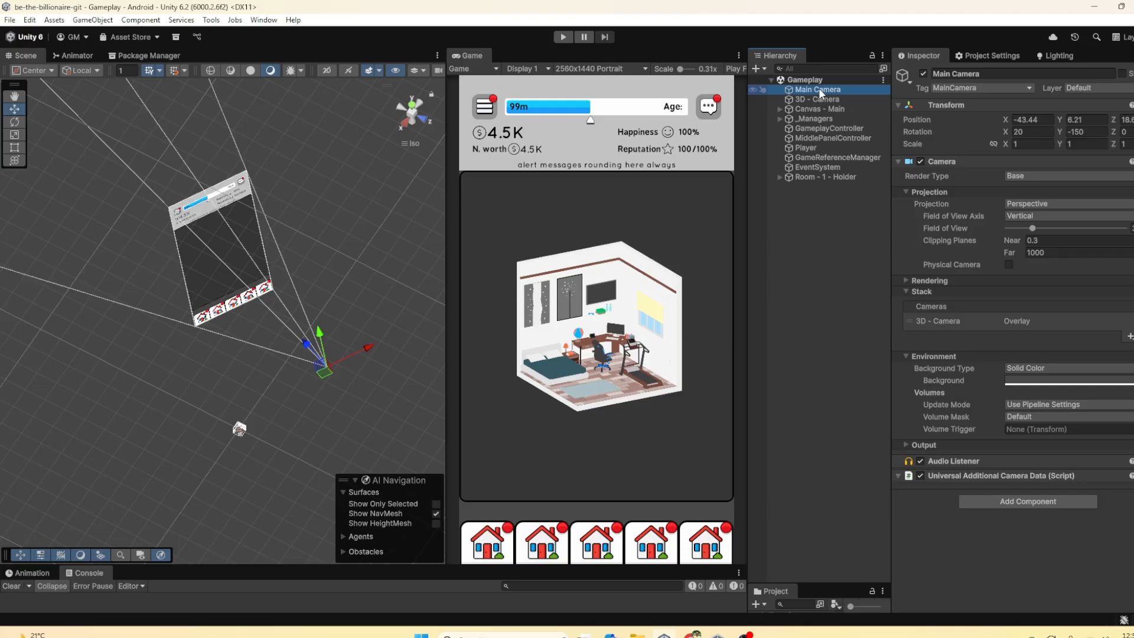
Examine the Main Camera's frustum and the Canvas - Main object's placement in the scene
click(817, 99)
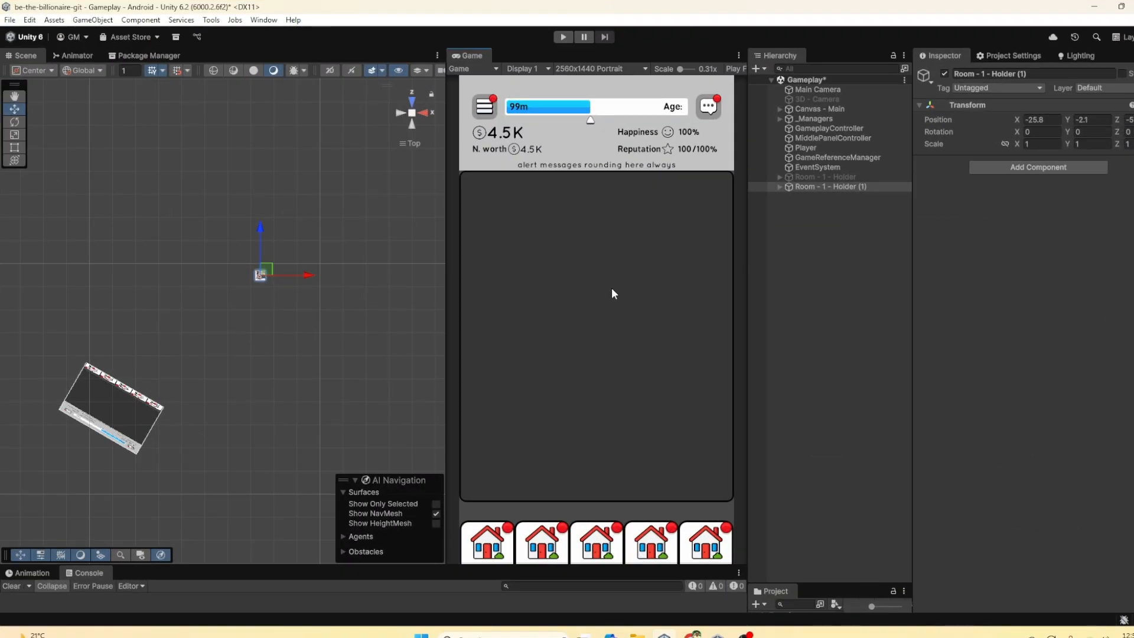
click(806, 89)
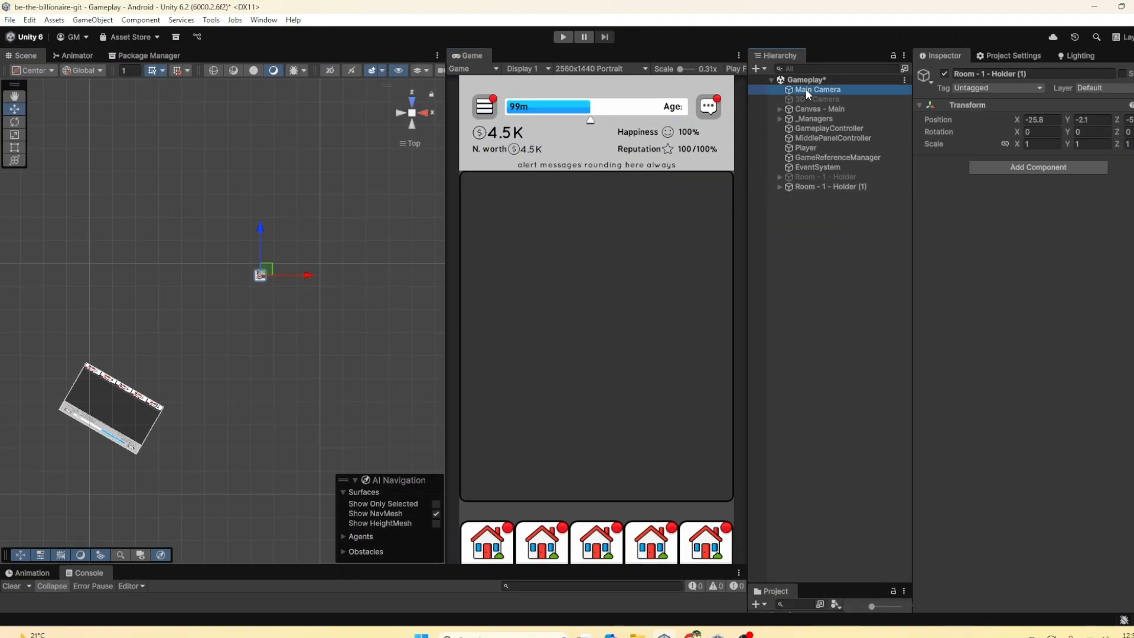
right_drag(265, 374, 198, 313)
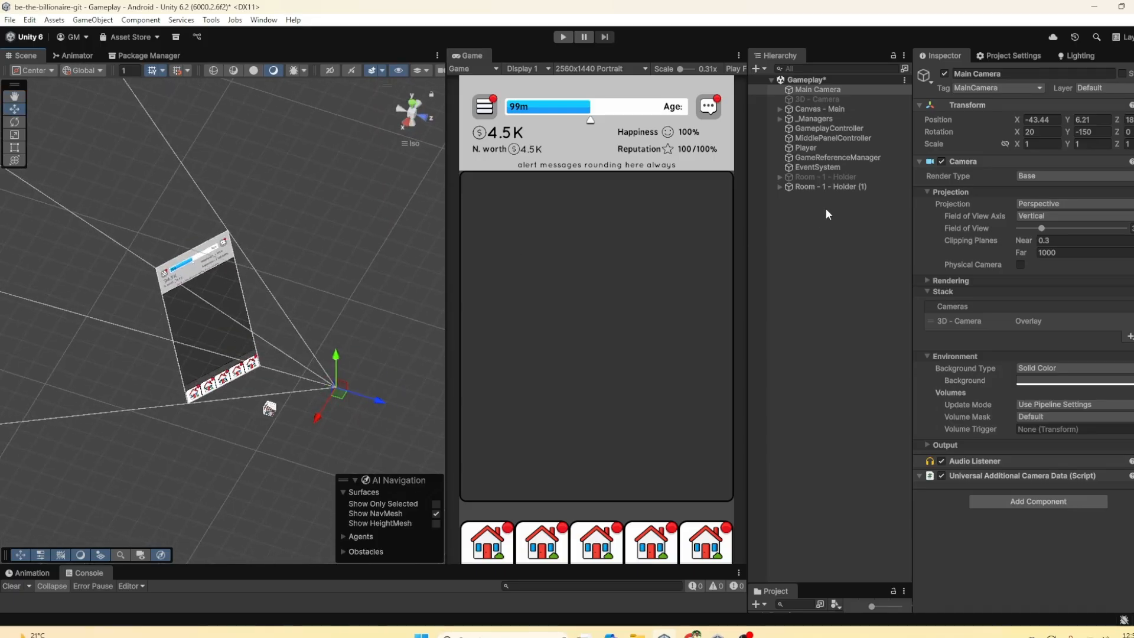
click(809, 108)
middle_drag(218, 291, 249, 275)
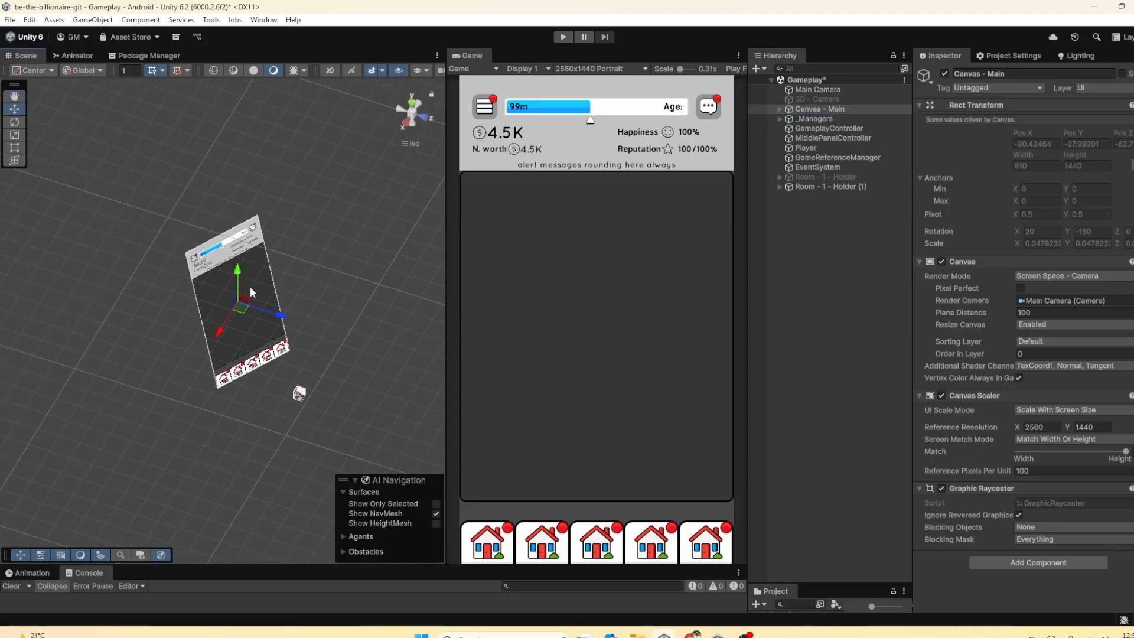
click(817, 89)
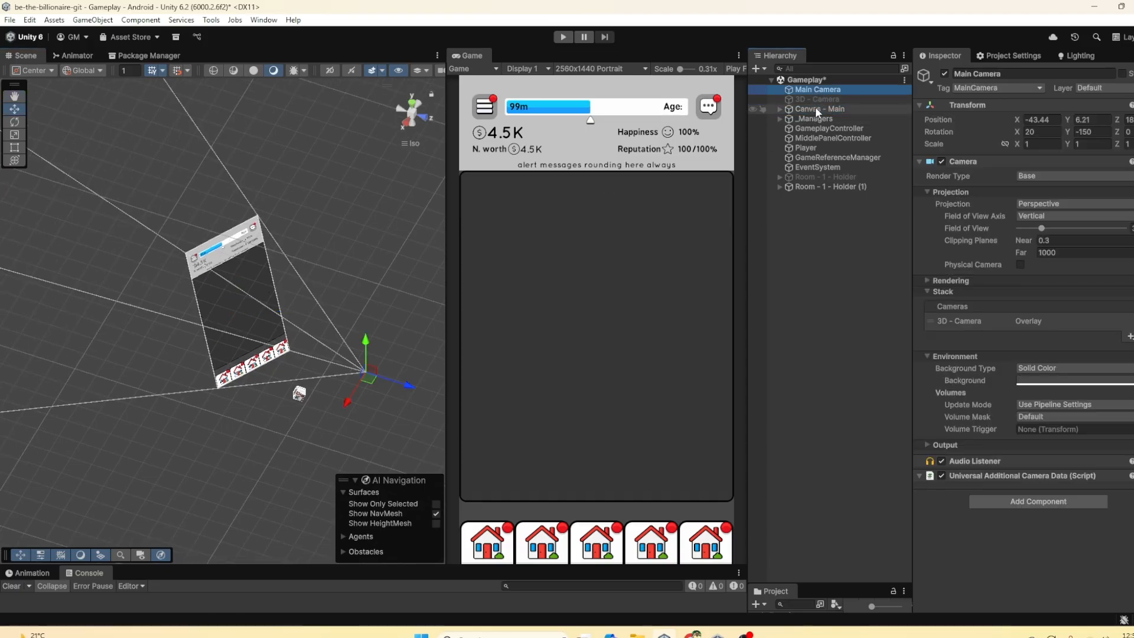
click(817, 107)
right_drag(240, 306, 248, 342)
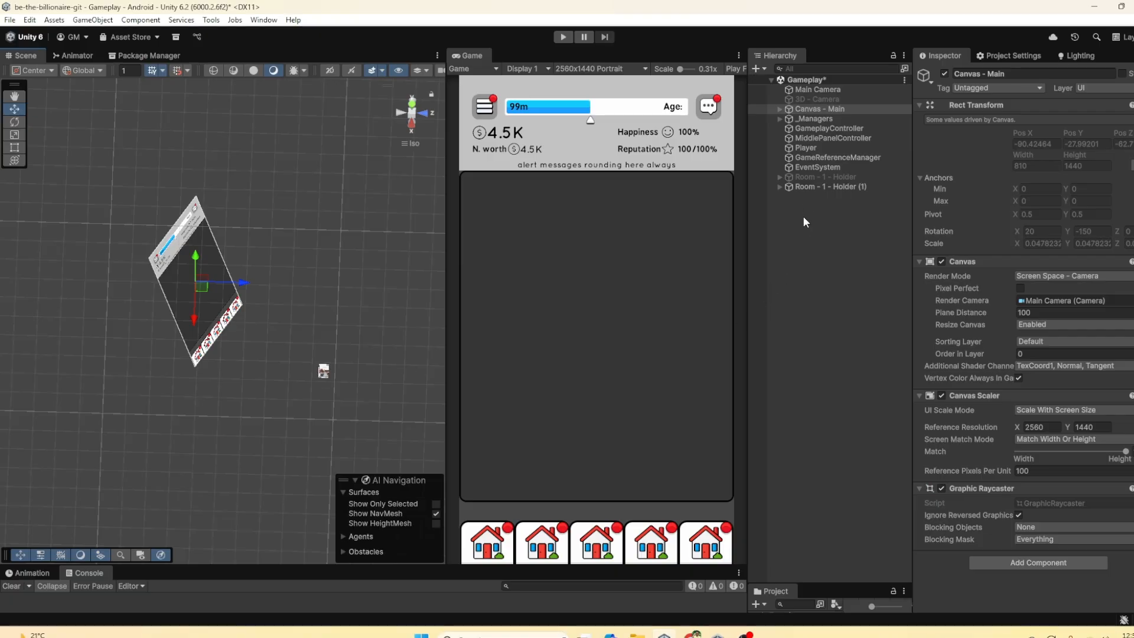
From the top view, move Room - 1 - Holder (1) across the ground plane into the Main Camera's view, to about X -55.5
click(813, 186)
right_drag(378, 354, 354, 348)
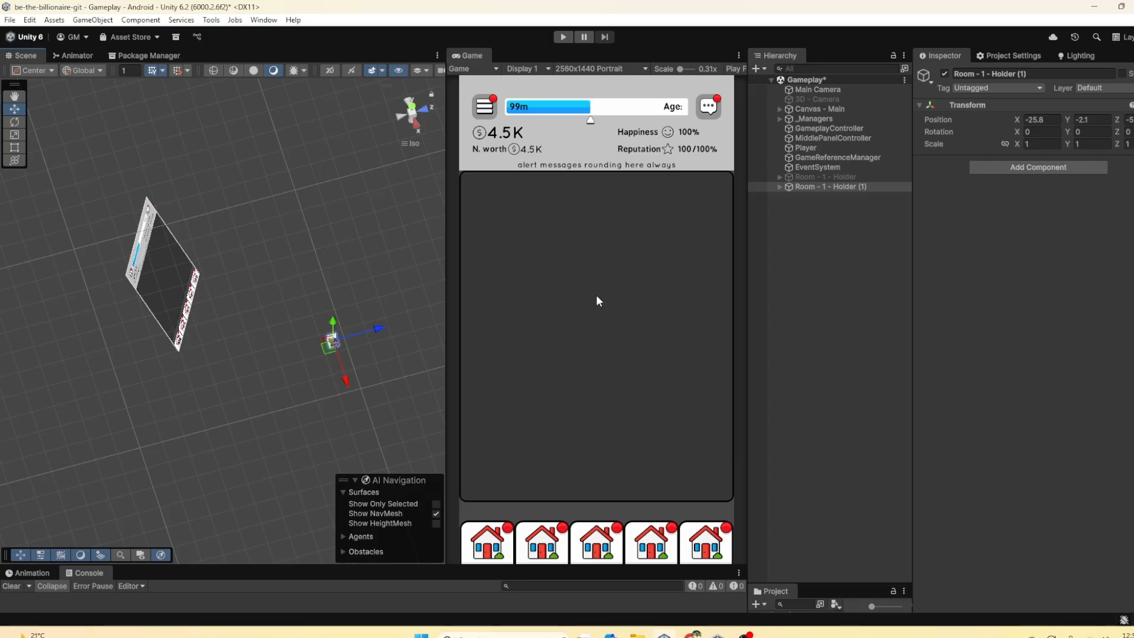
click(411, 106)
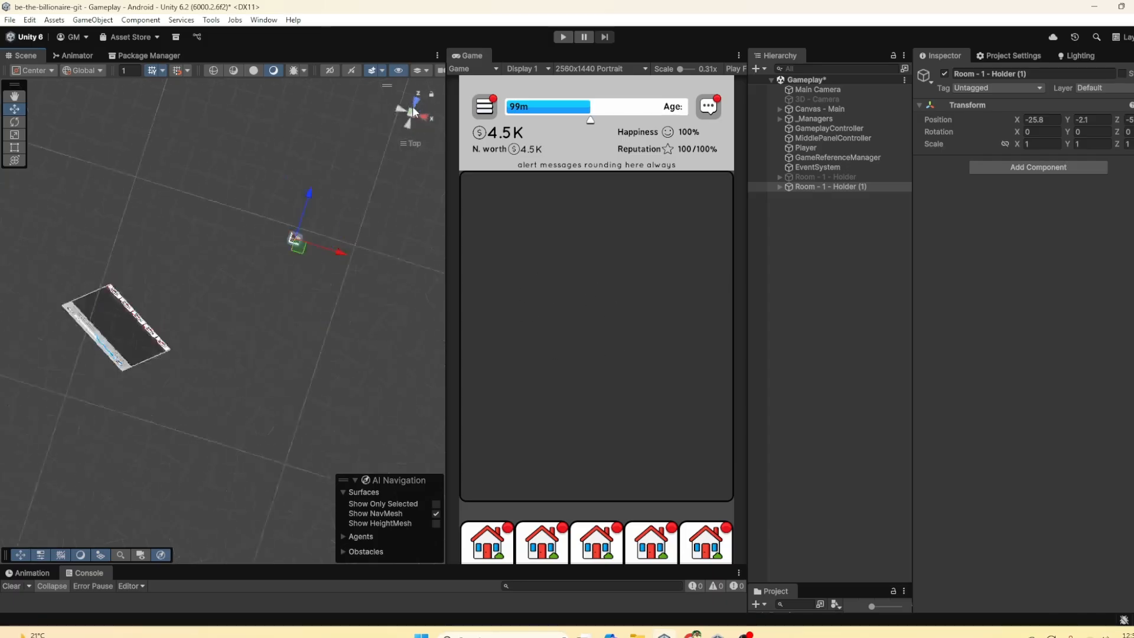
drag(309, 294, 244, 282)
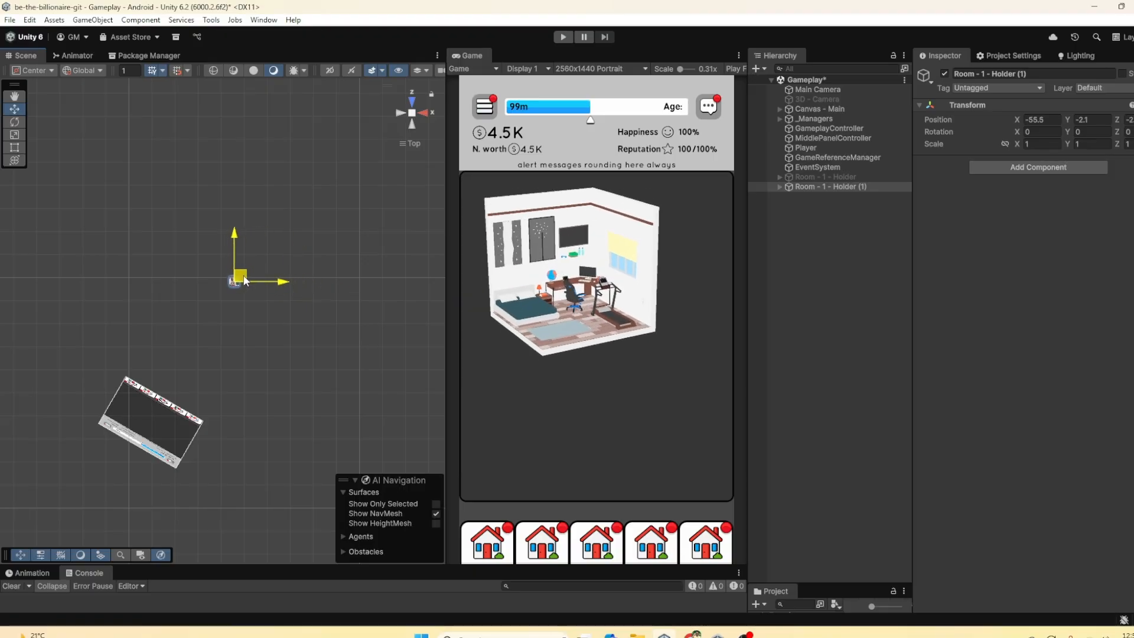
Shift Room - 1 - Holder (1) closer to the Main Camera within its frustum, to about X -52.8
click(817, 89)
scroll(247, 260, up, 10)
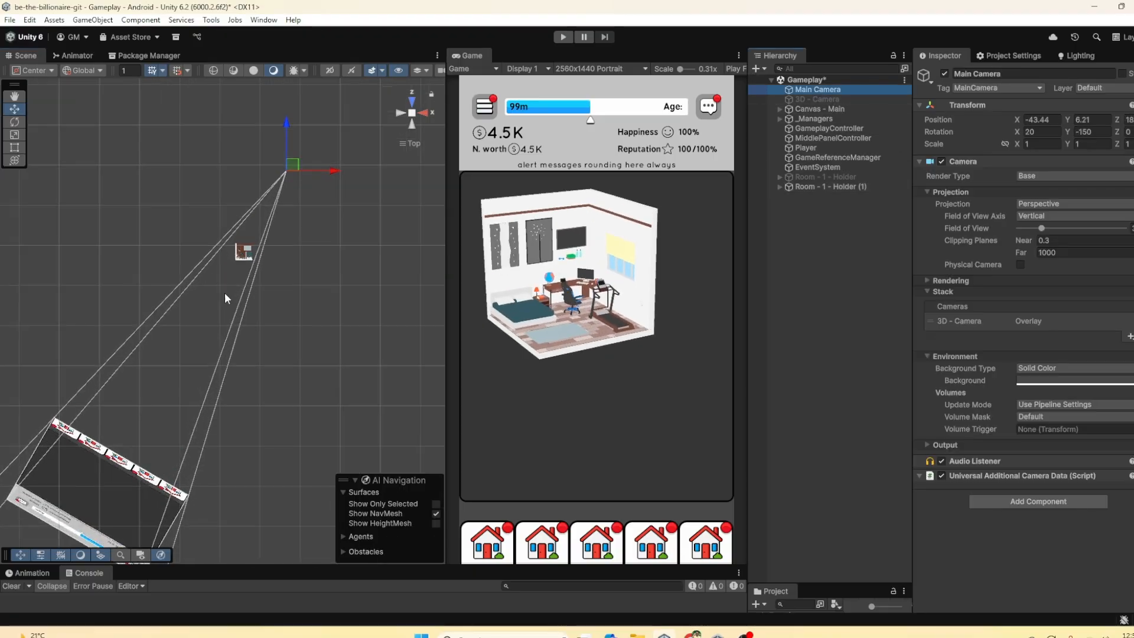
middle_drag(224, 292, 276, 284)
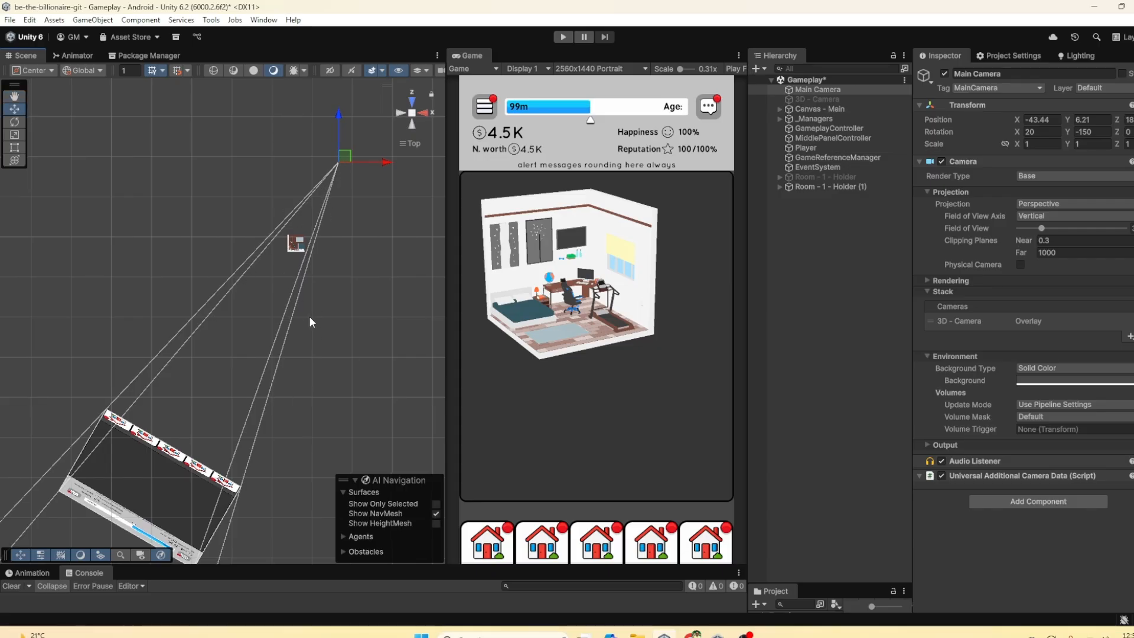
click(802, 184)
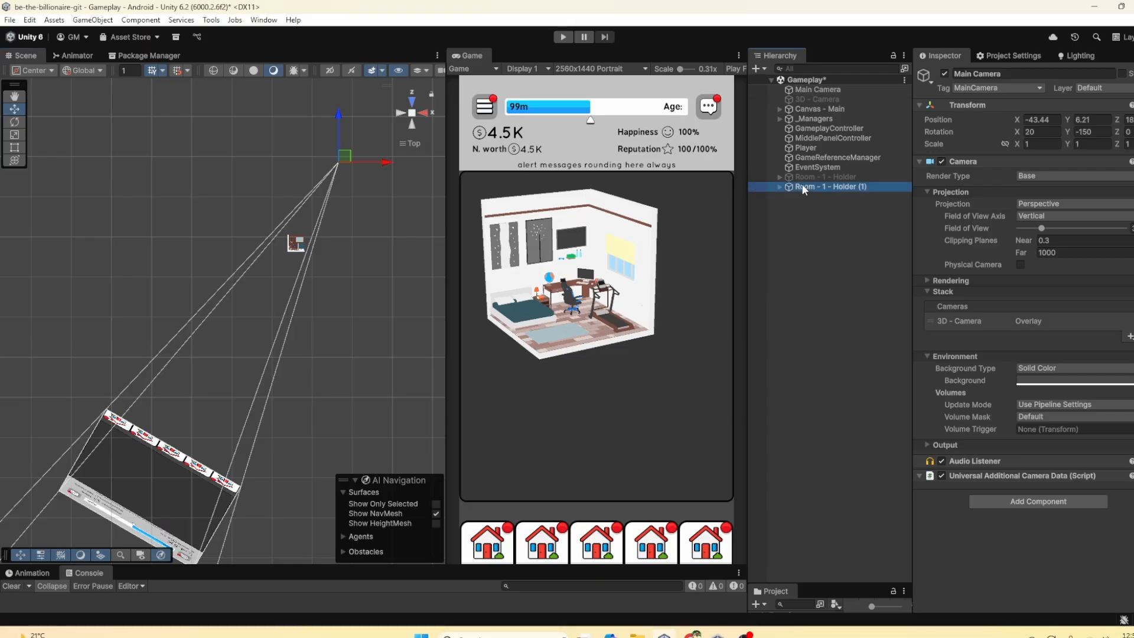
drag(304, 239, 302, 229)
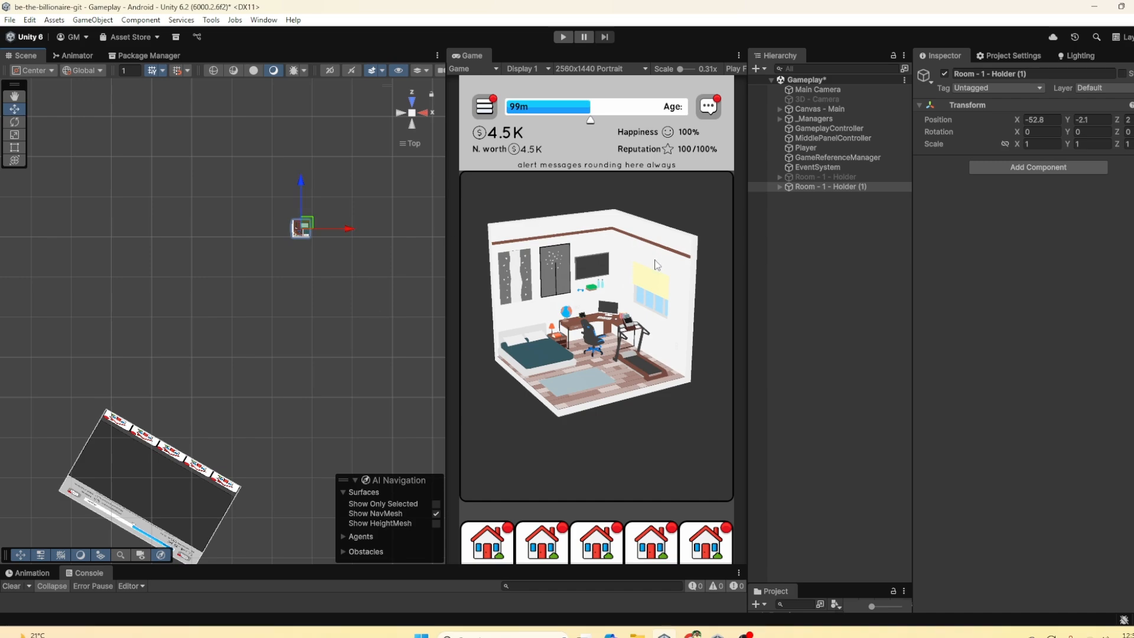
Switch the Main Camera's projection to Orthographic to compare its view, and set it back to Perspective
click(821, 89)
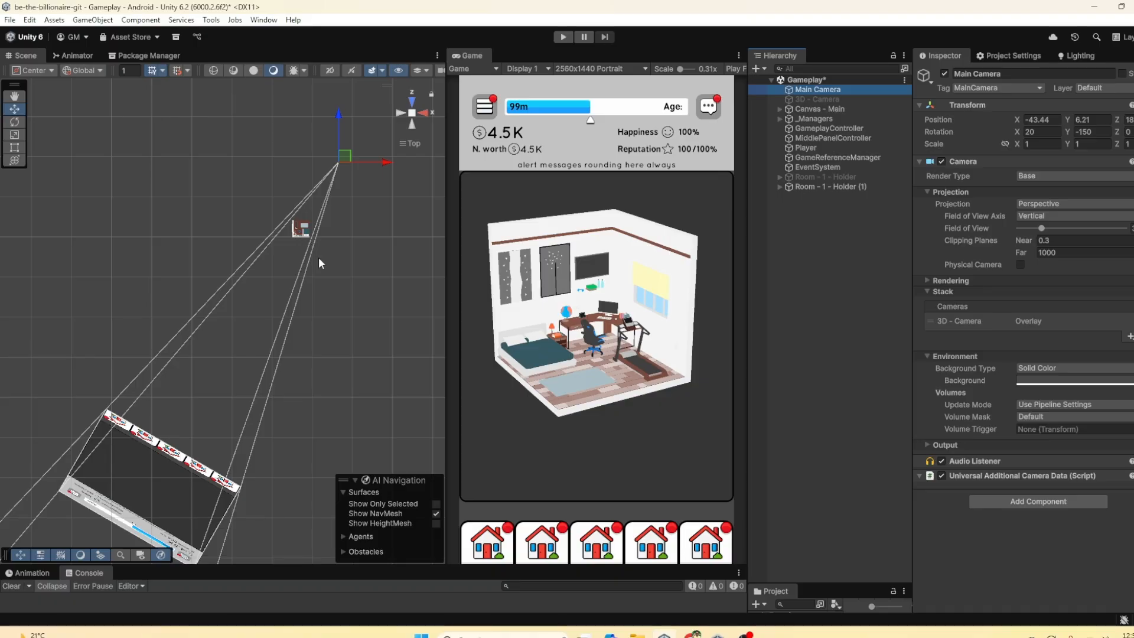
alt+drag(344, 275, 355, 331)
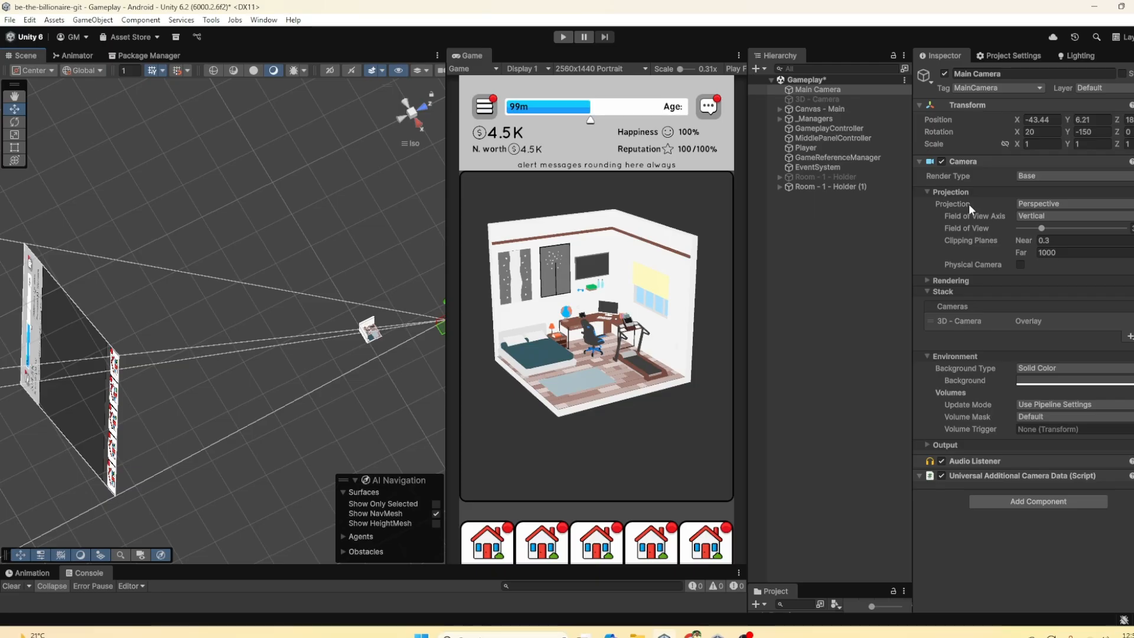
click(1036, 203)
click(1056, 230)
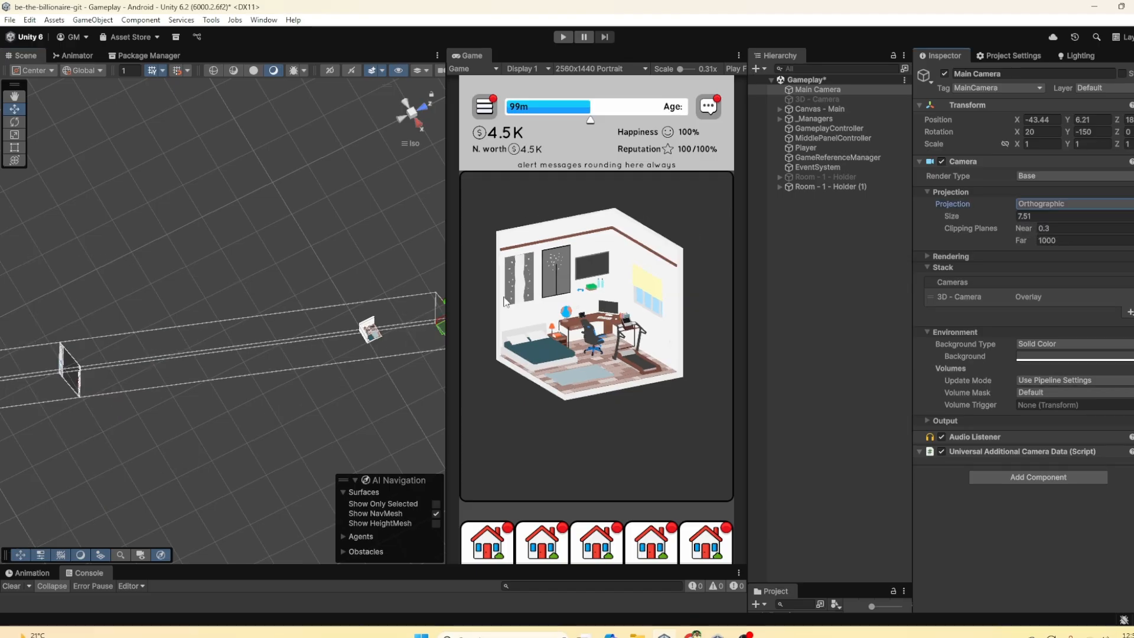
alt+drag(175, 342, 349, 364)
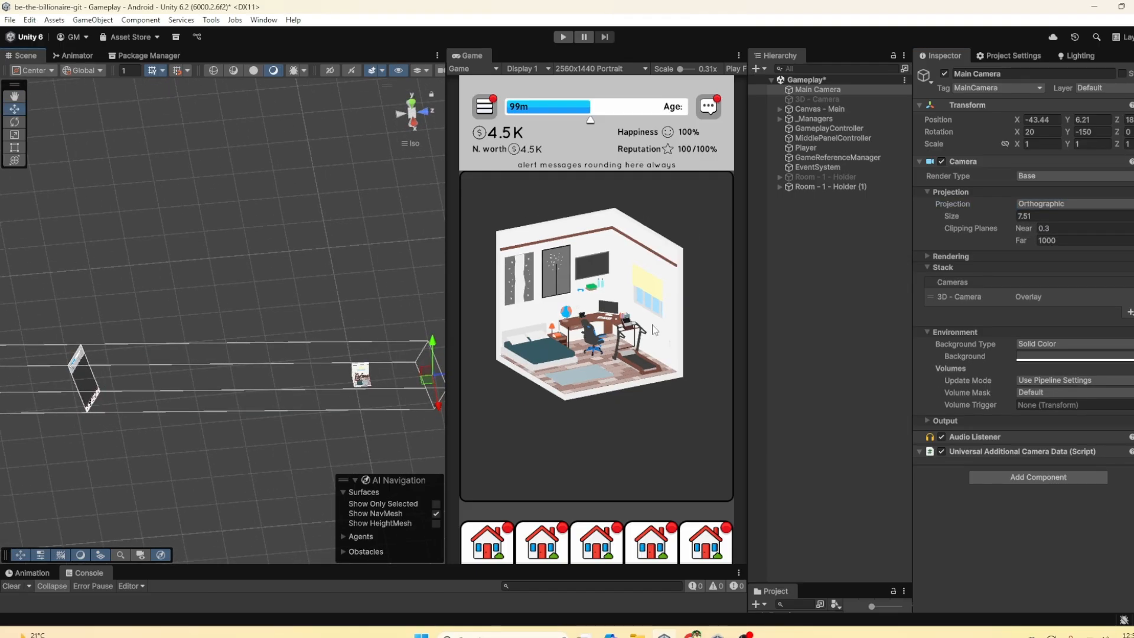
click(1037, 203)
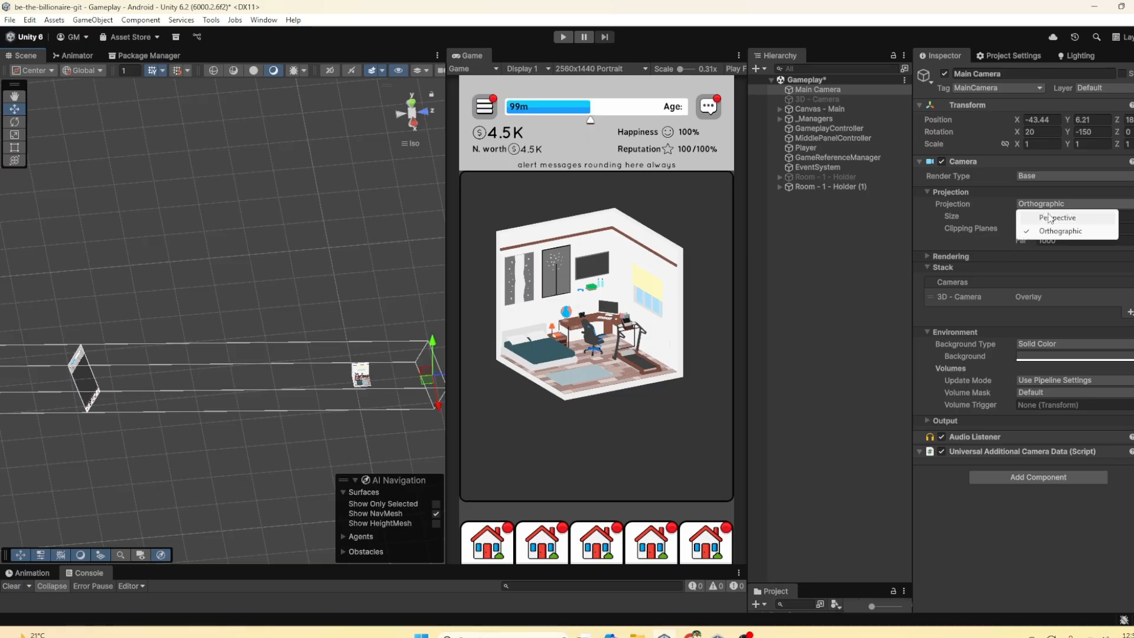
click(1047, 214)
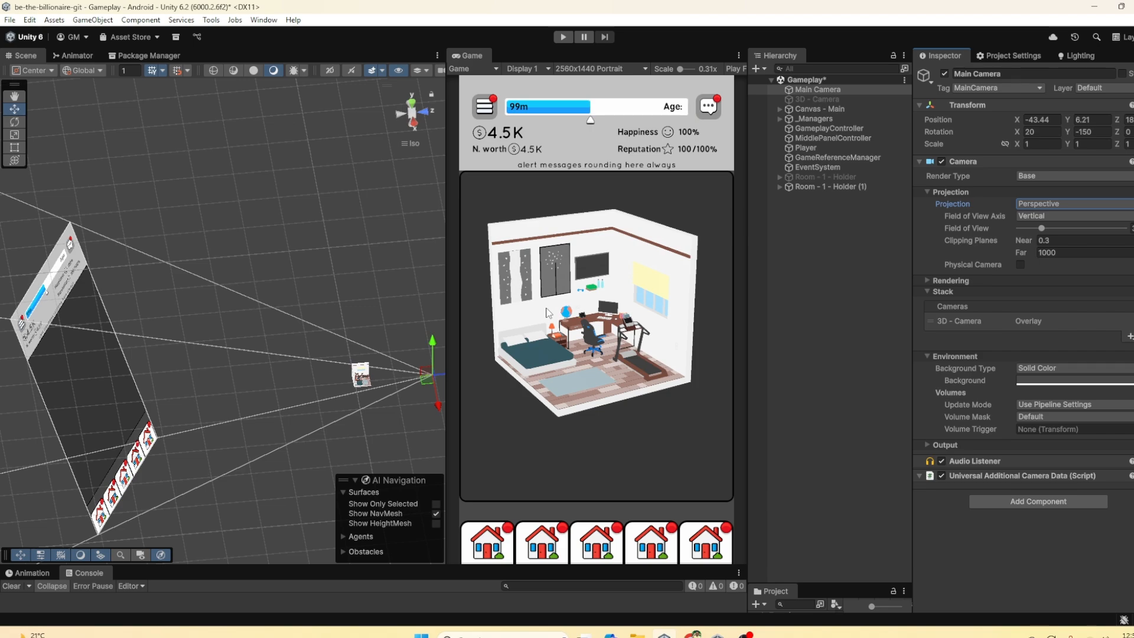
Examine the render camera assigned to Canvas - Main and the Main Camera's perspective frustum around the room and canvas, including from the top
click(815, 110)
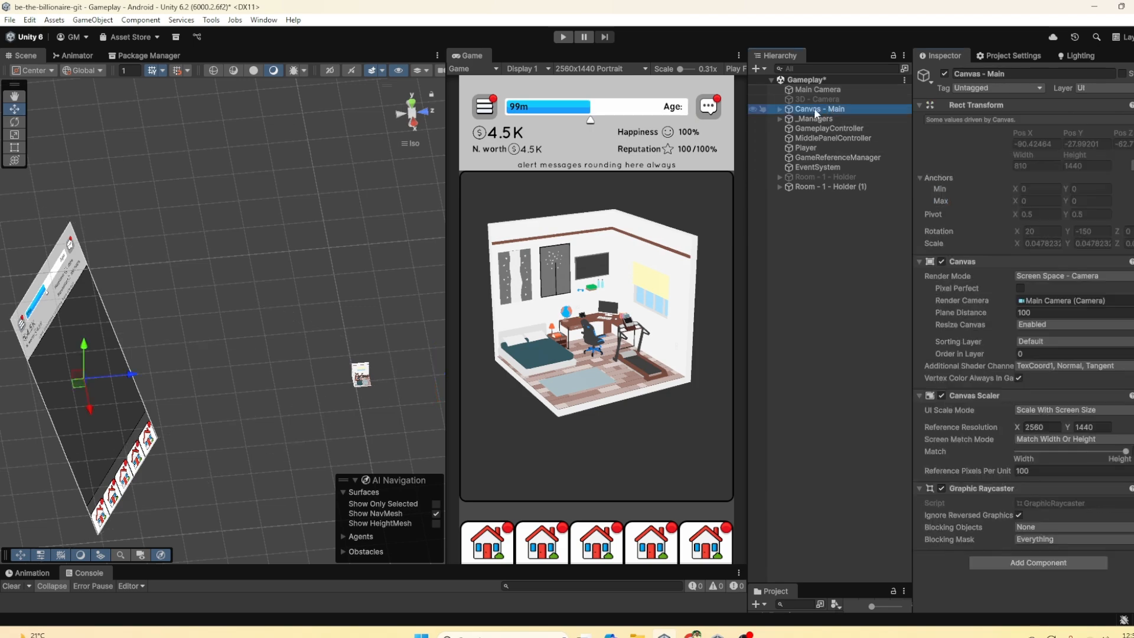
middle_drag(159, 328, 144, 320)
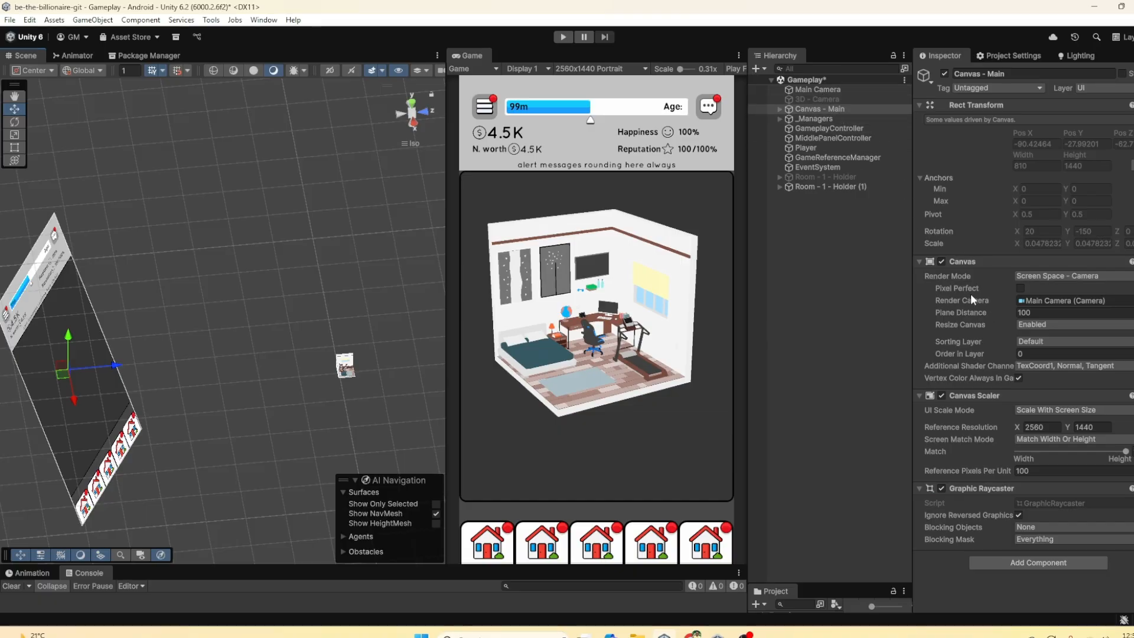
click(1058, 299)
click(820, 90)
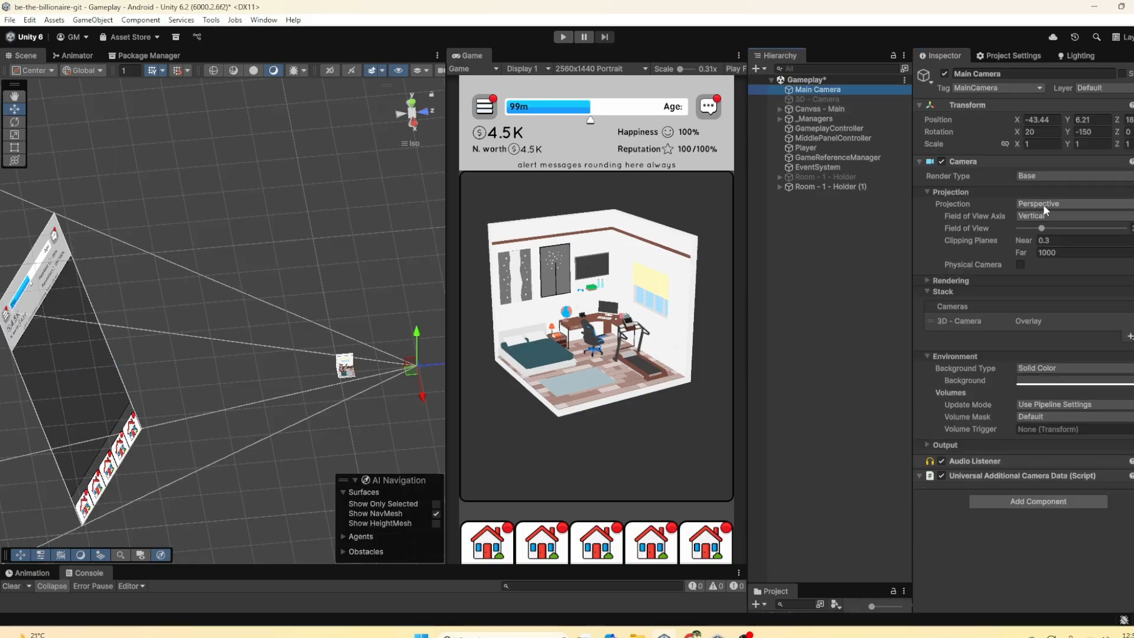
right_drag(298, 357, 329, 370)
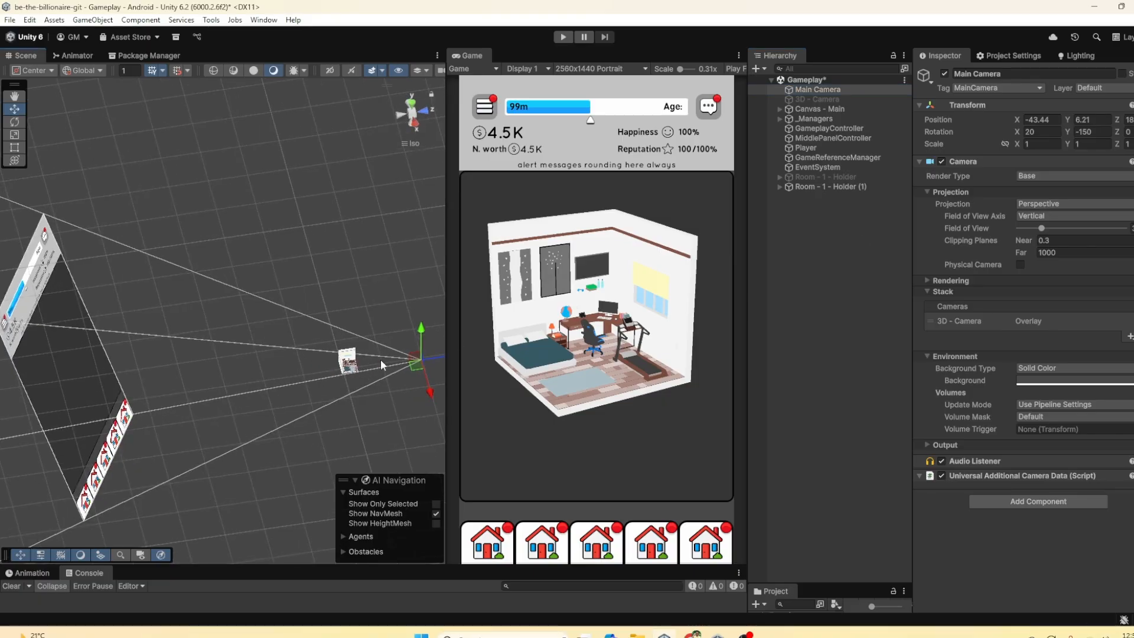
right_drag(339, 368, 228, 340)
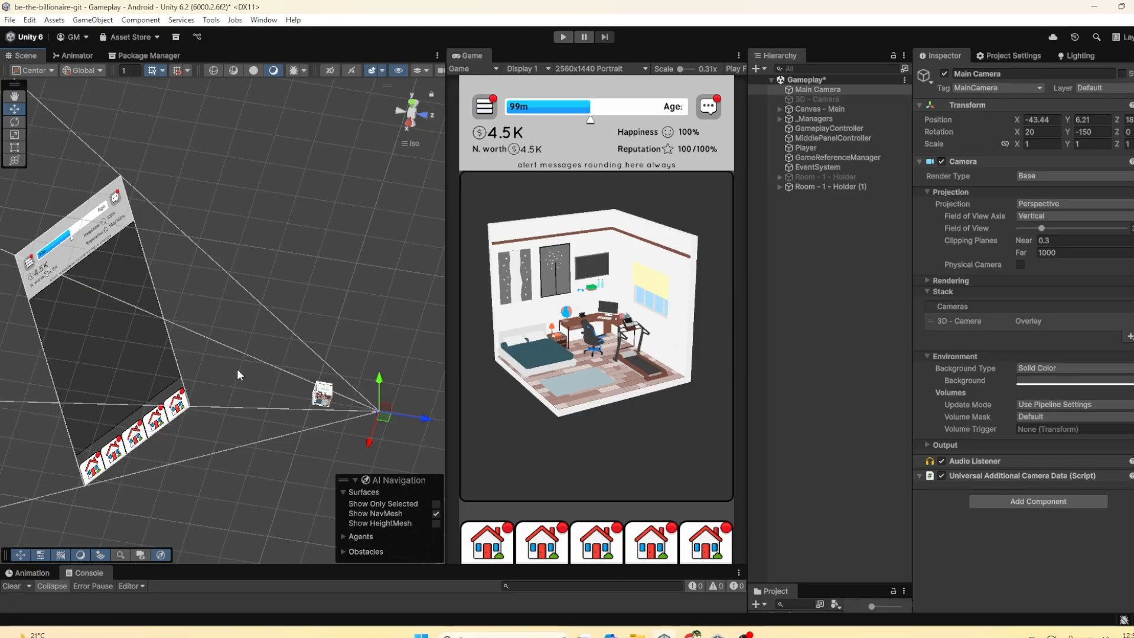
click(406, 118)
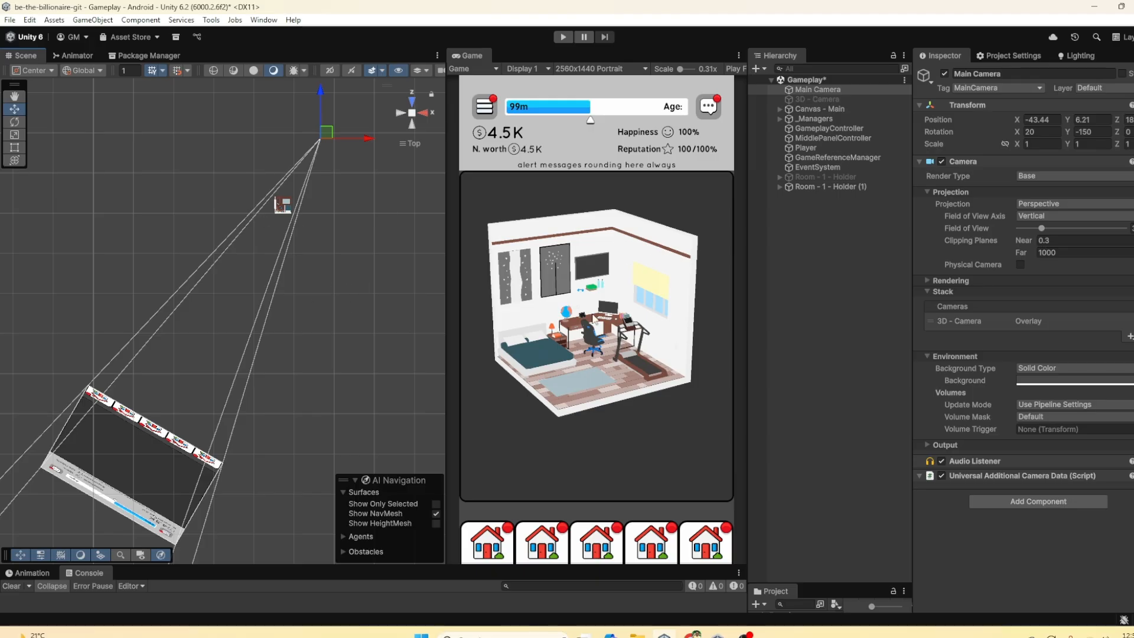
scroll(165, 367, down, 1)
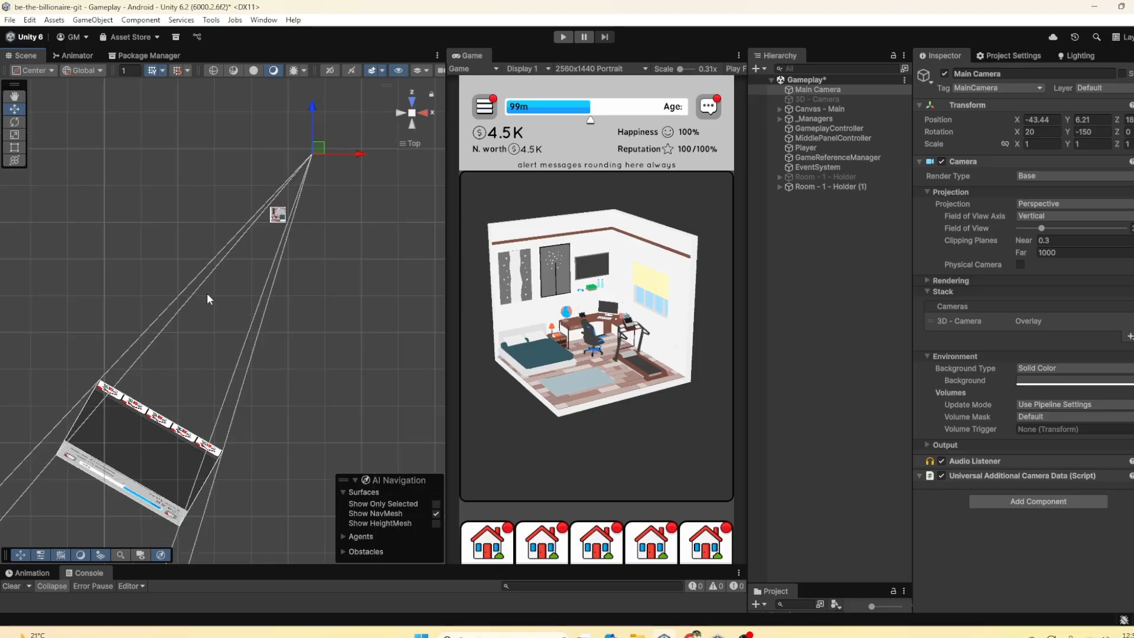
scroll(254, 342, down, 3)
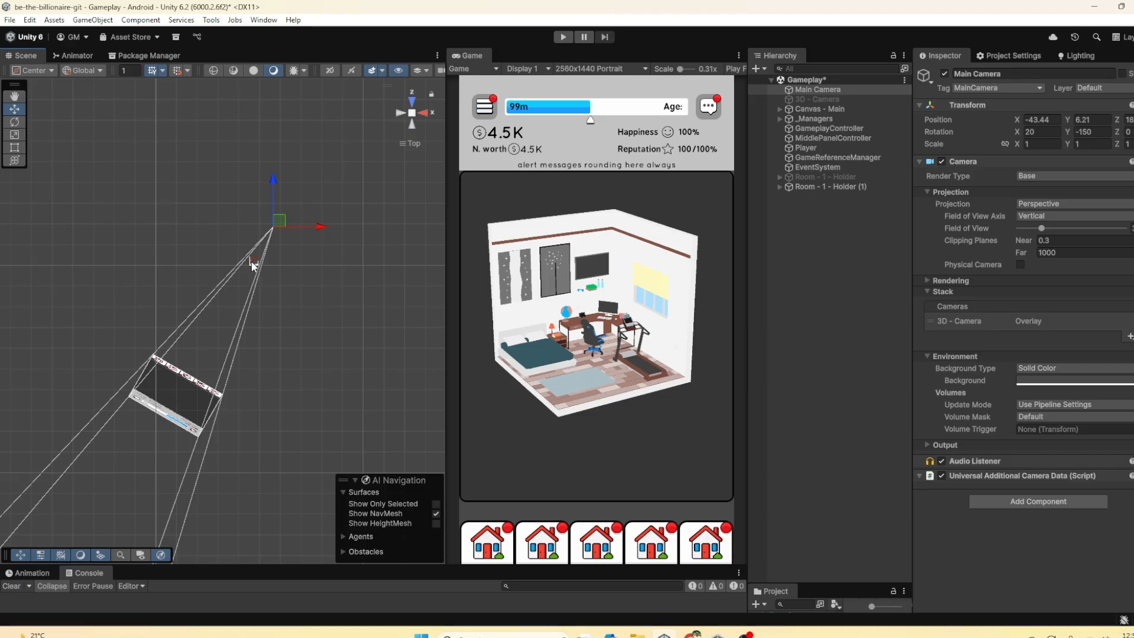
scroll(250, 261, up, 3)
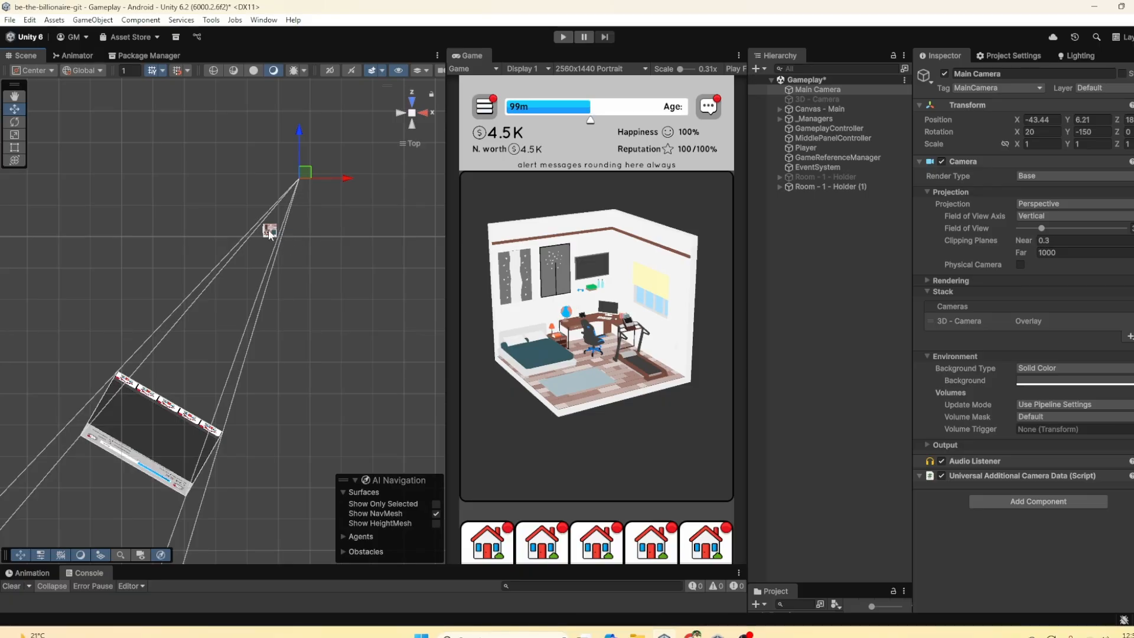
Activate the disabled 3D - Camera object in the scene
right_click(799, 241)
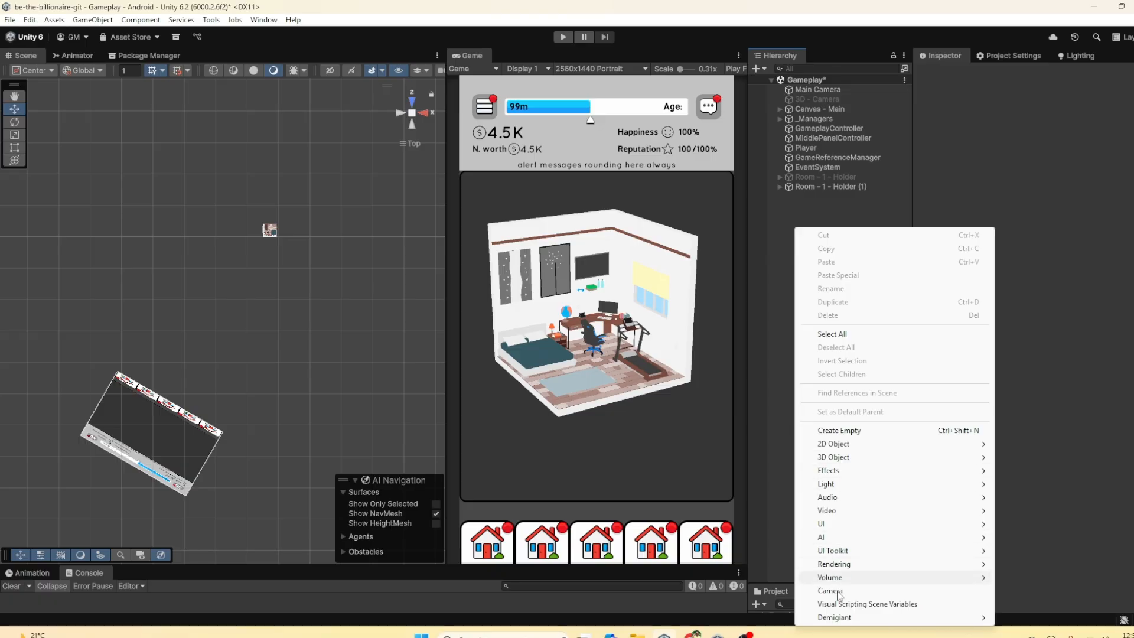
key(Escape)
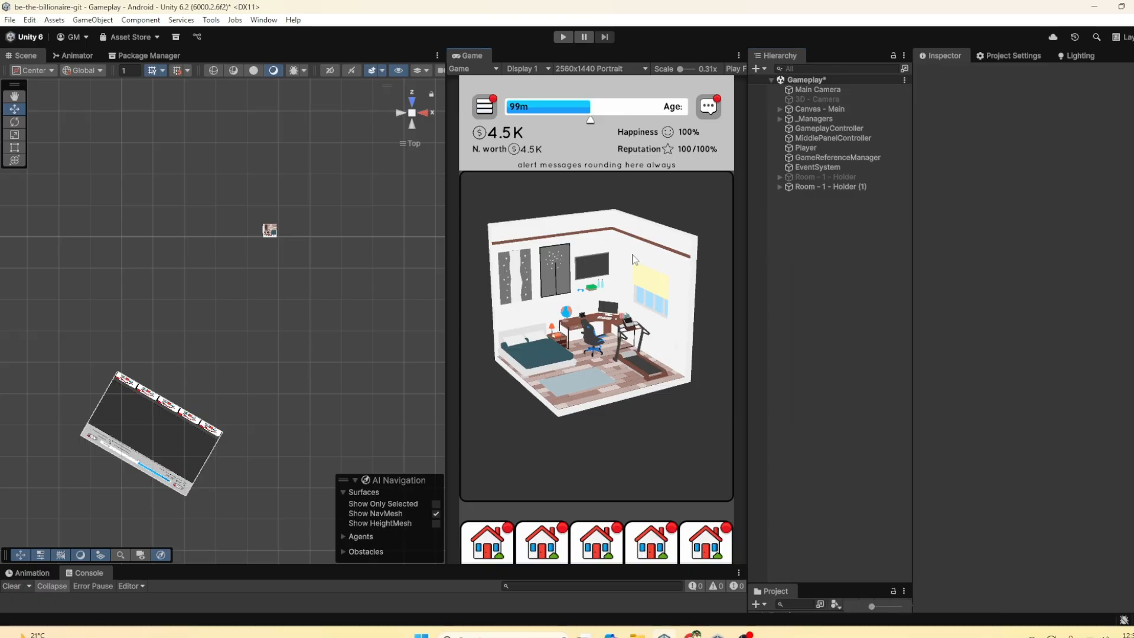
click(814, 100)
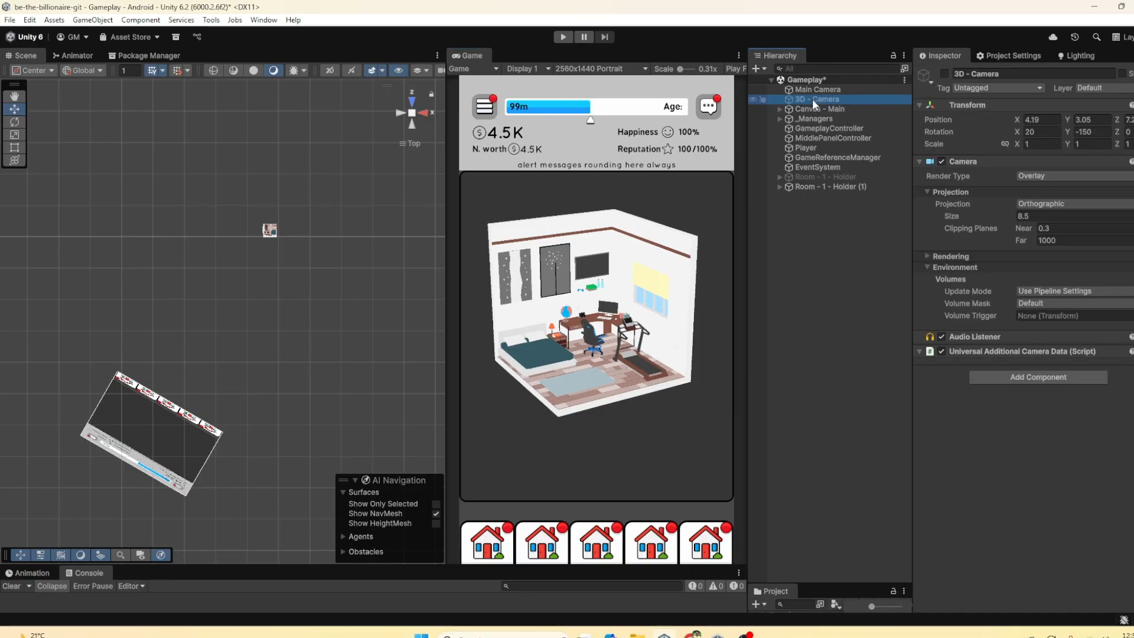
click(943, 73)
key(Right)
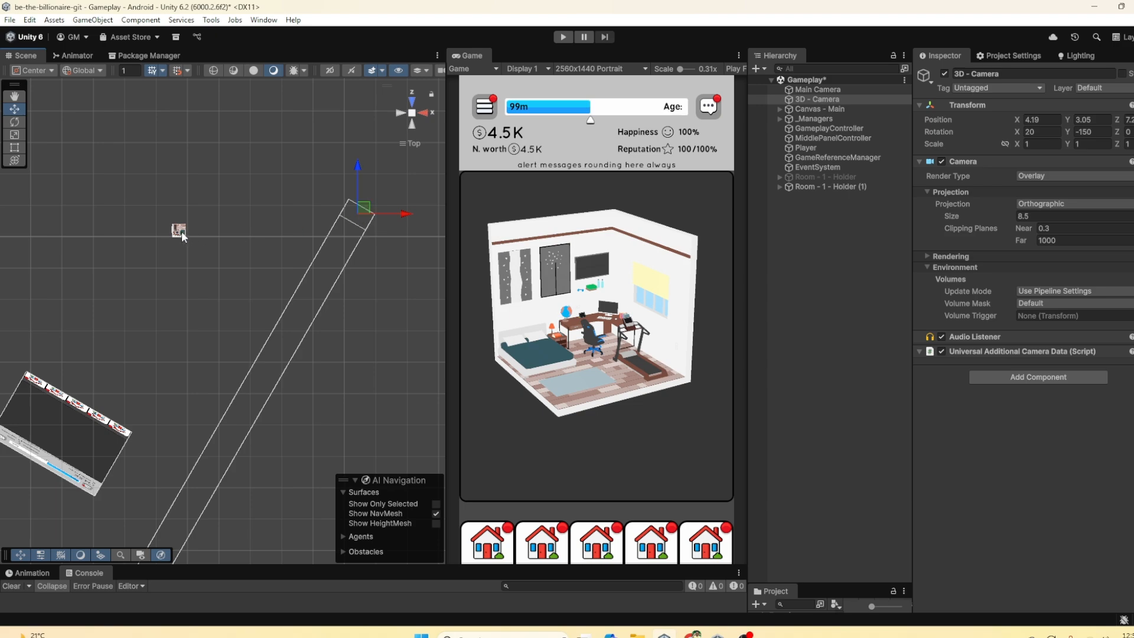
Set the render type to Overlay on the 3D - Camera and to Base on the Main Camera
click(813, 88)
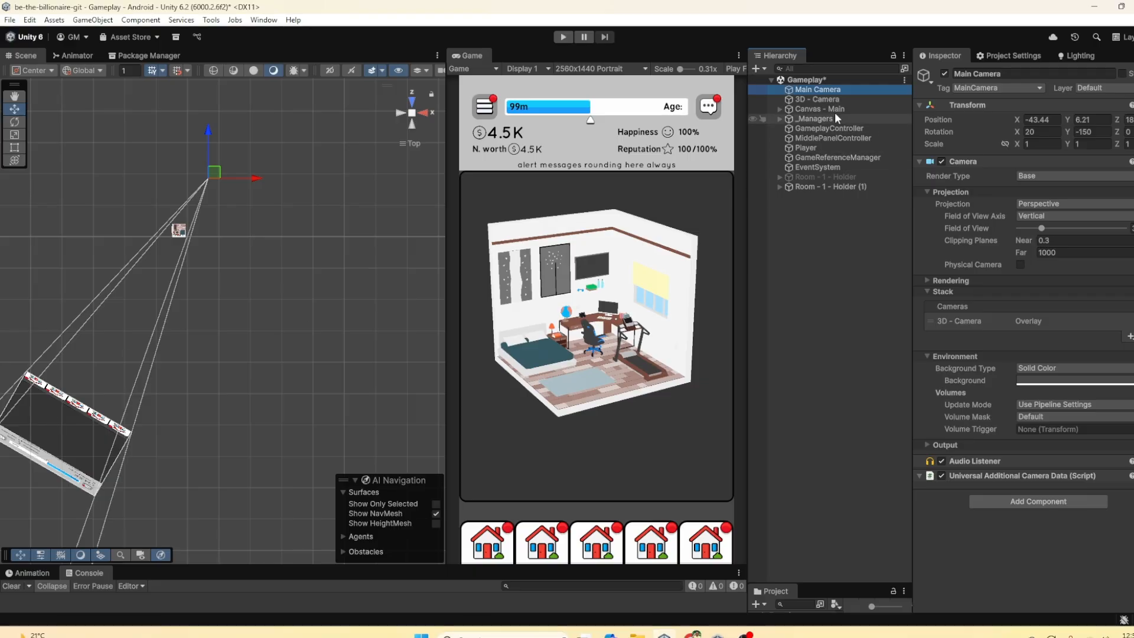
click(820, 98)
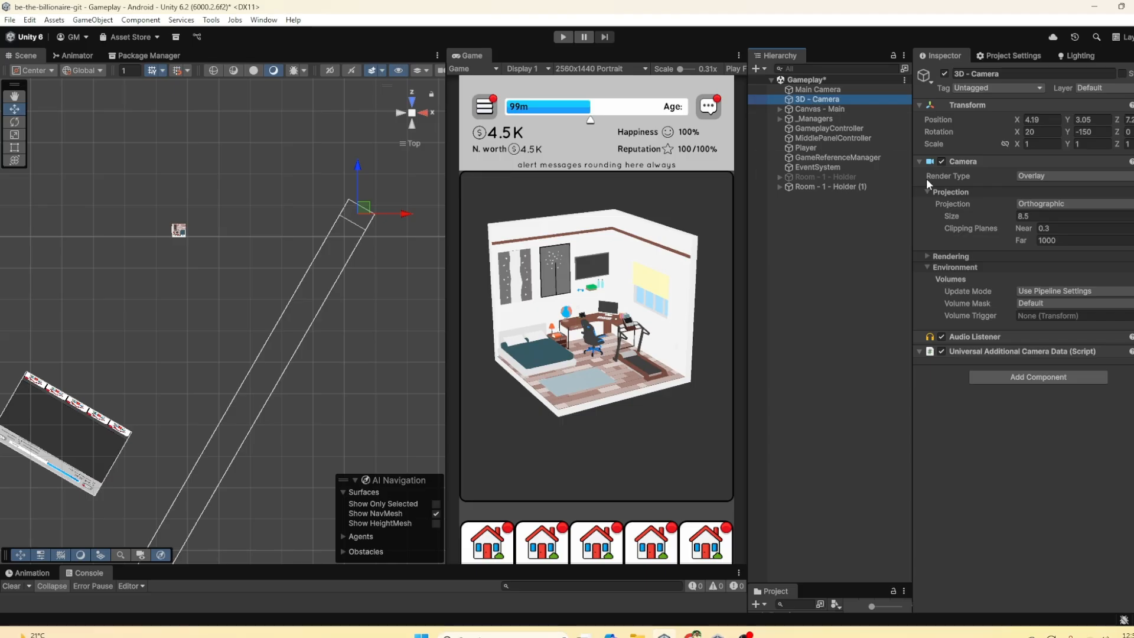
click(1076, 177)
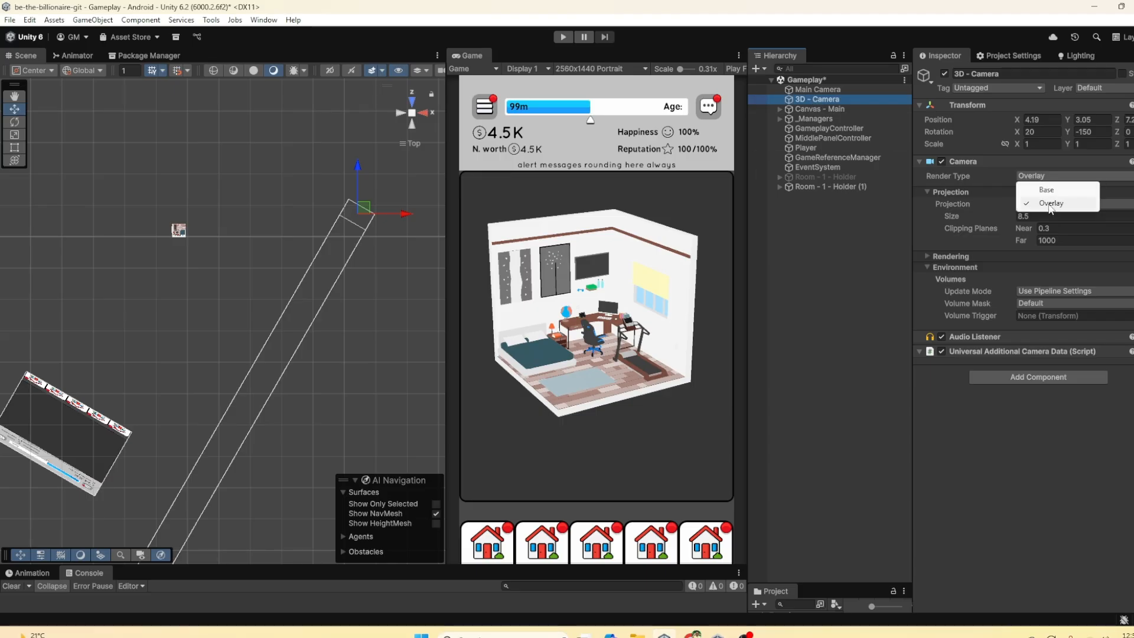
click(1050, 204)
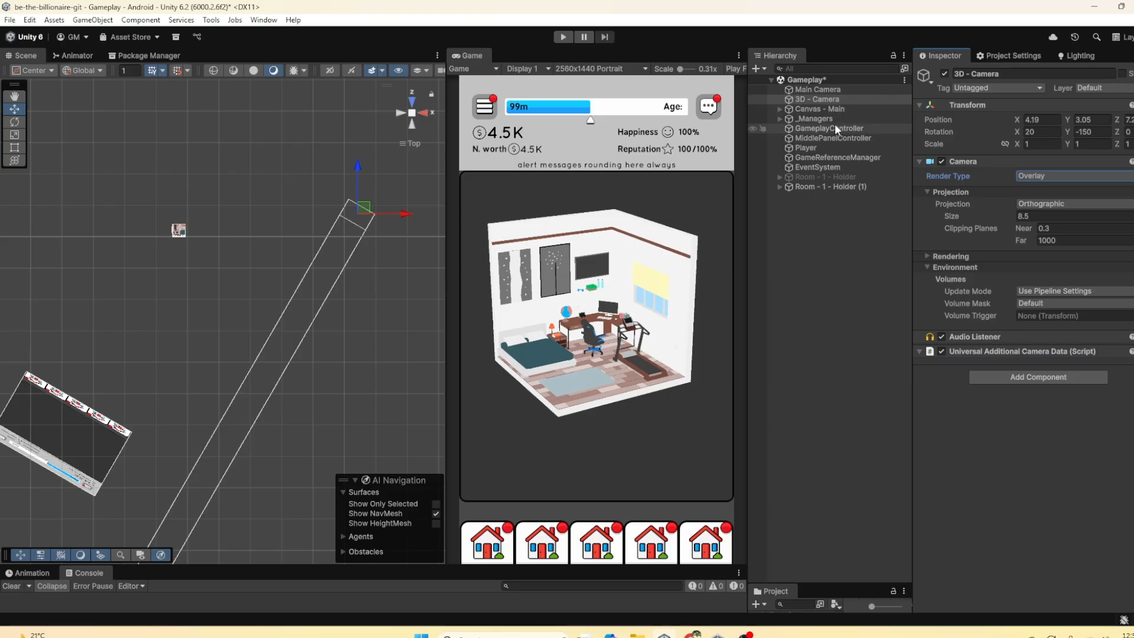
click(817, 88)
click(1023, 177)
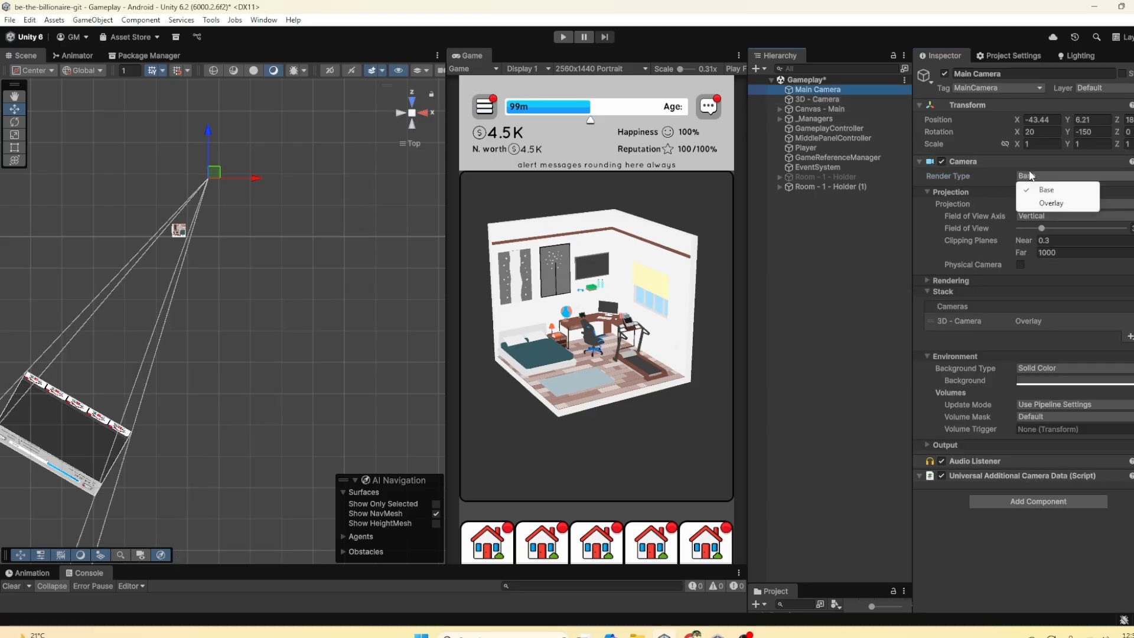
click(1033, 185)
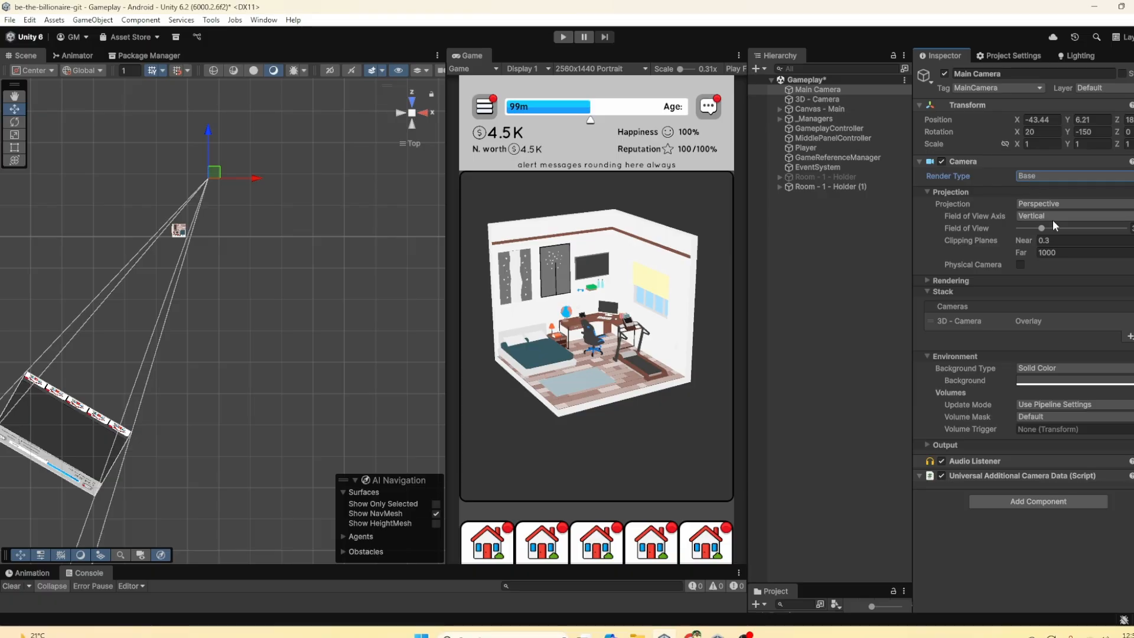
Compare the frustums and camera settings of the Main Camera and 3D - Camera relative to Room - 1 - Holder (1)
click(822, 187)
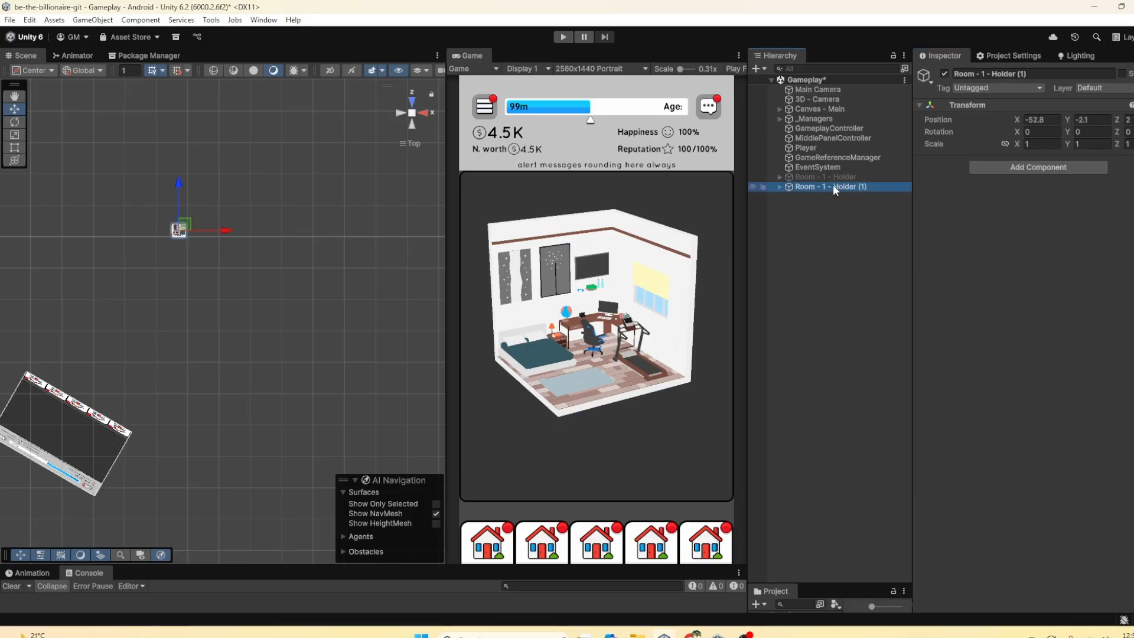
right_click(831, 187)
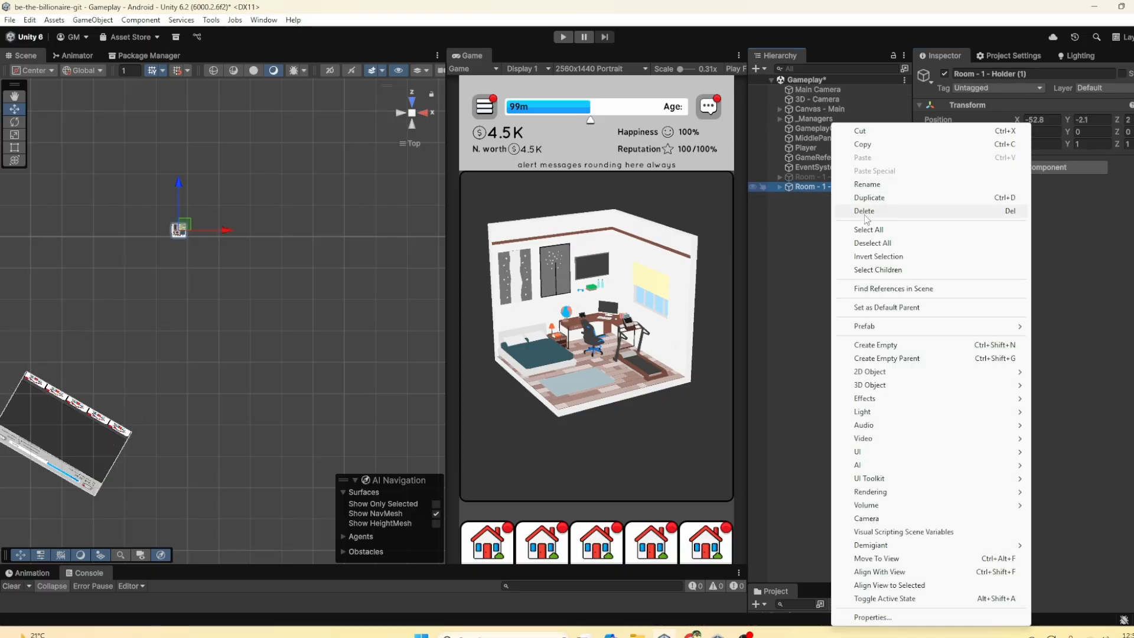
key(Escape)
click(813, 89)
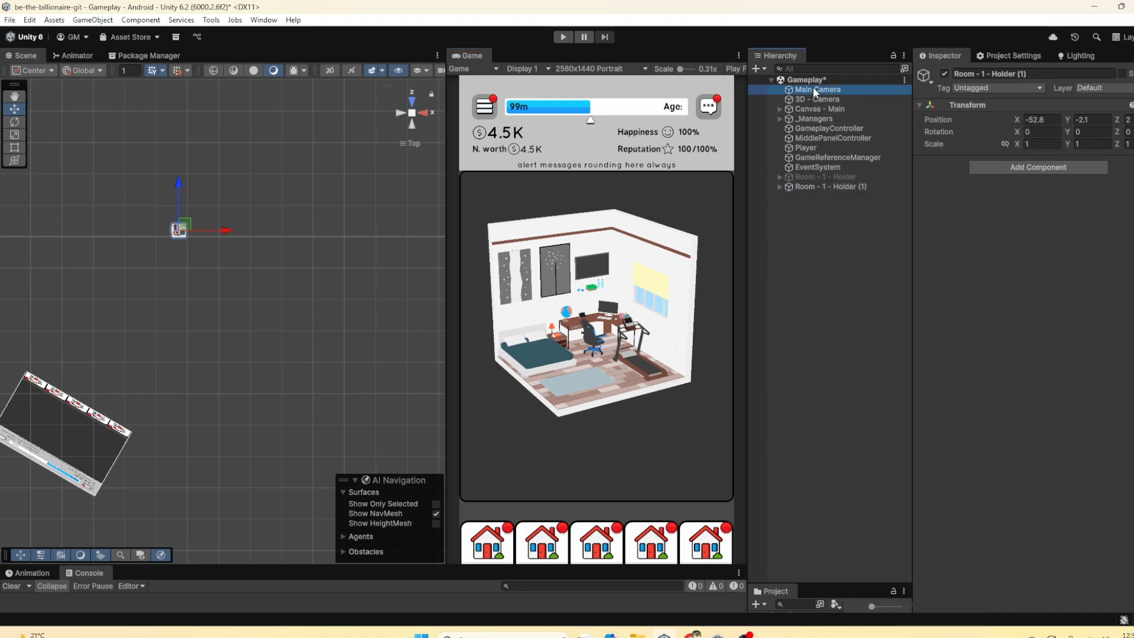
click(810, 98)
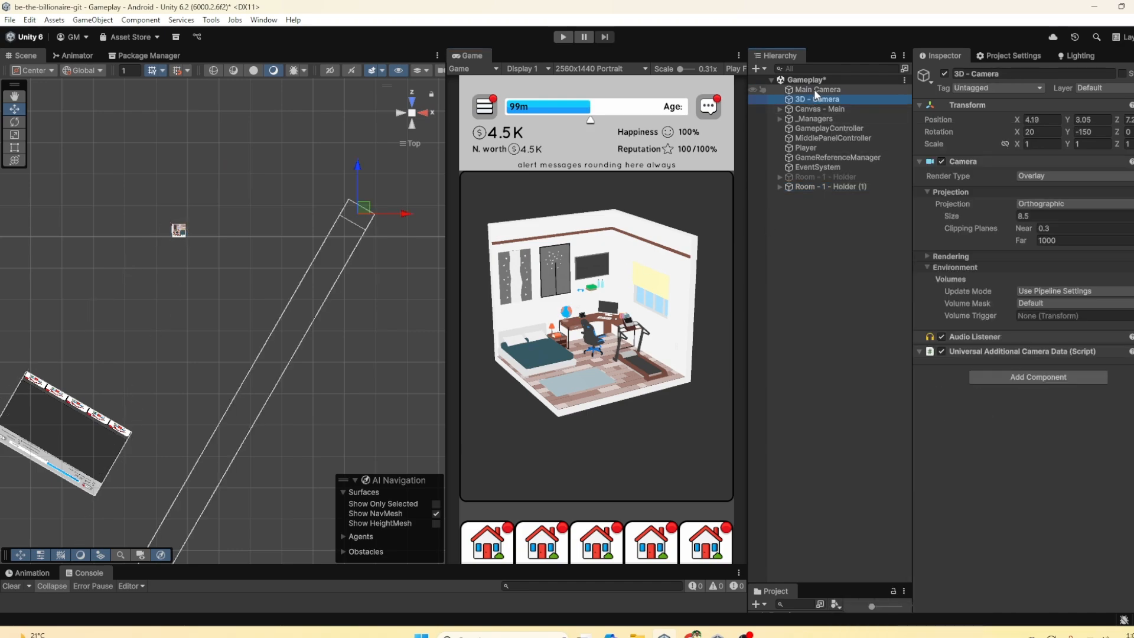
click(815, 89)
click(811, 98)
click(814, 90)
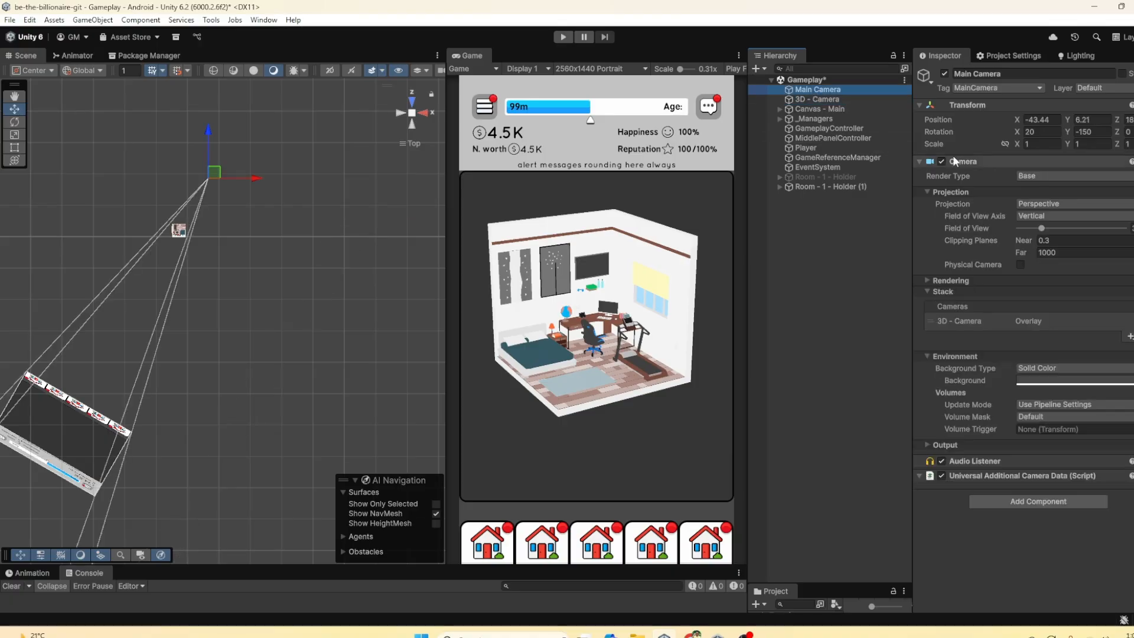
click(824, 99)
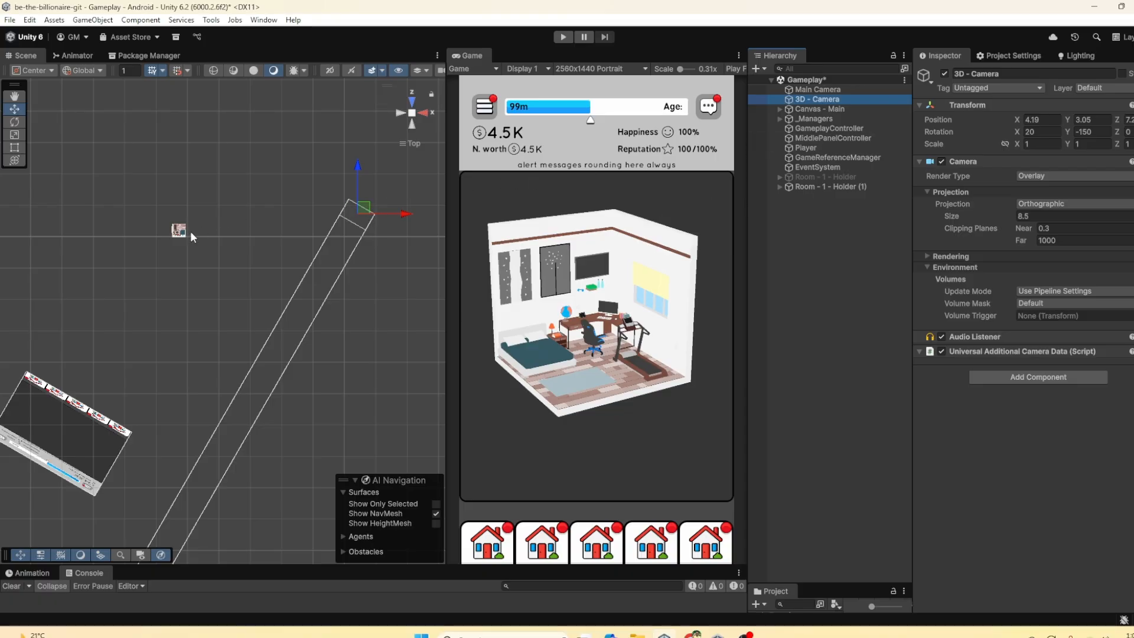
Move Room - 1 - Holder (1) outside both cameras' frustums, to about X -24, and check it against each frustum
click(830, 187)
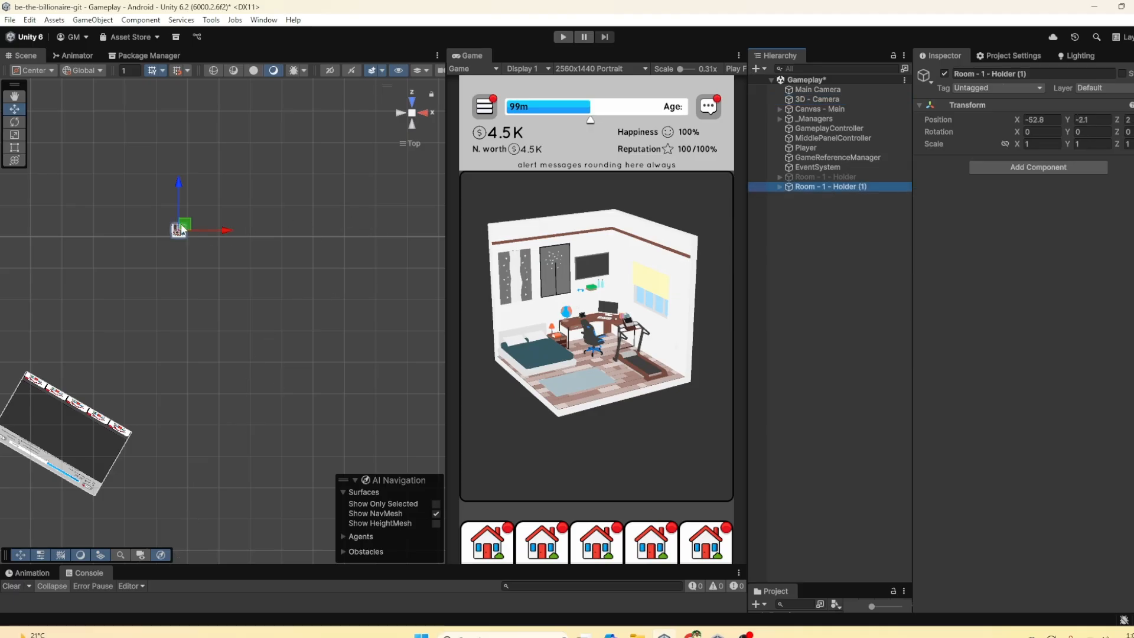
drag(180, 229, 270, 291)
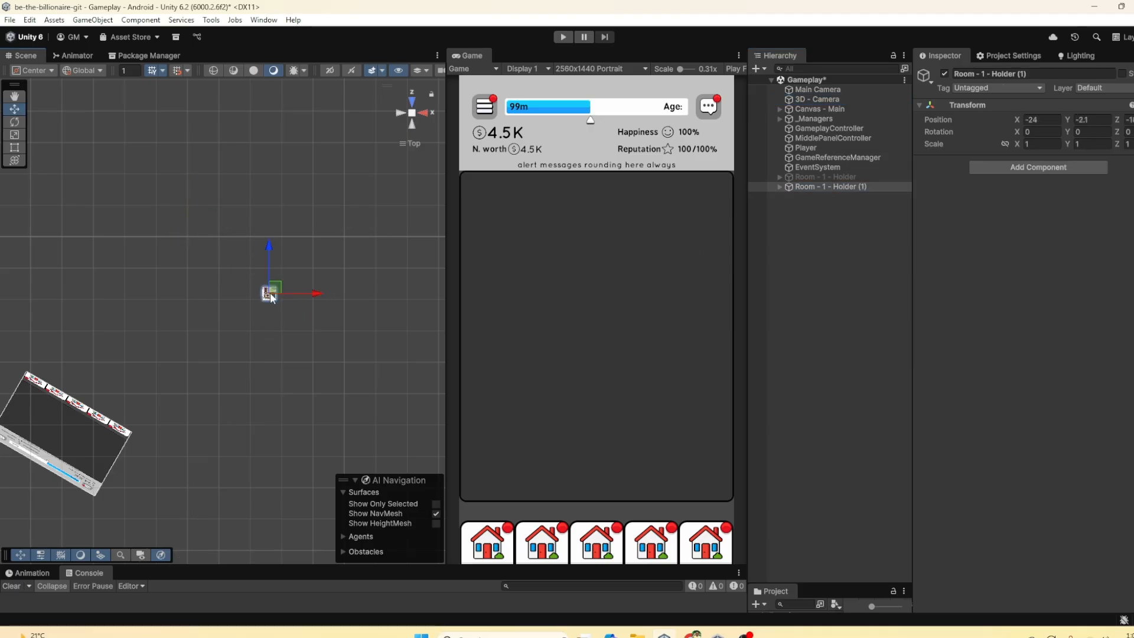
middle_drag(154, 292, 167, 271)
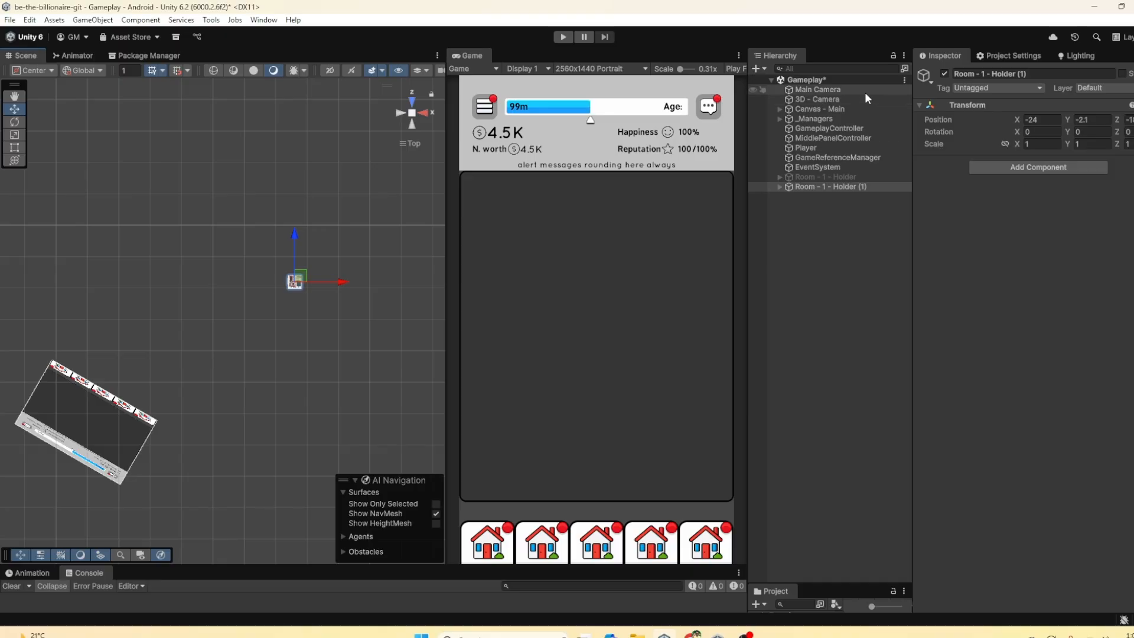
click(813, 90)
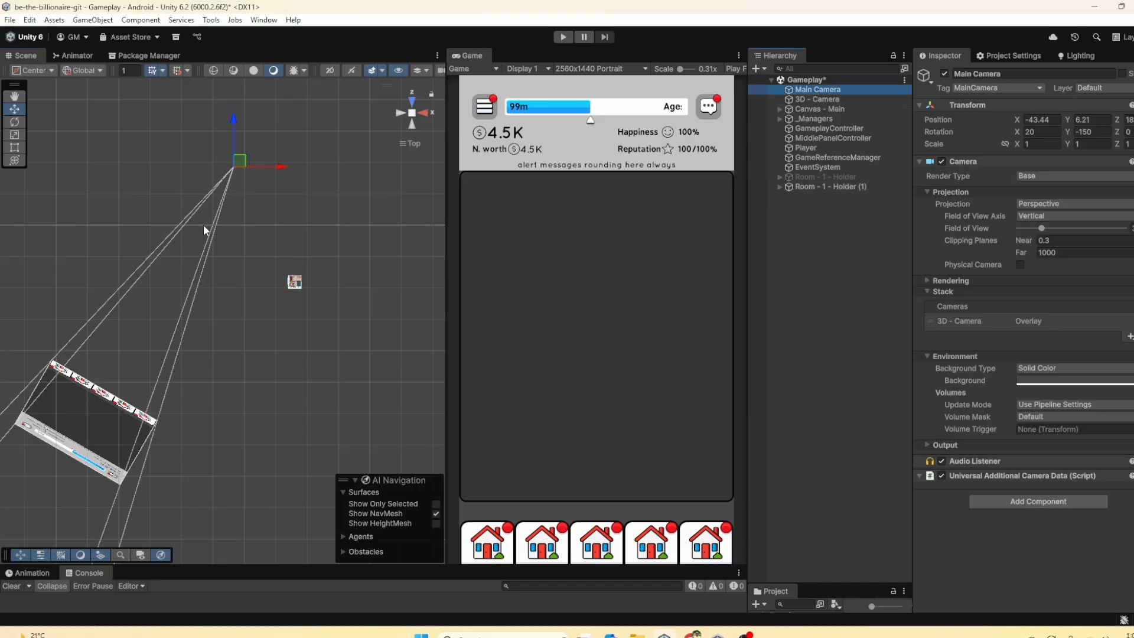
click(812, 101)
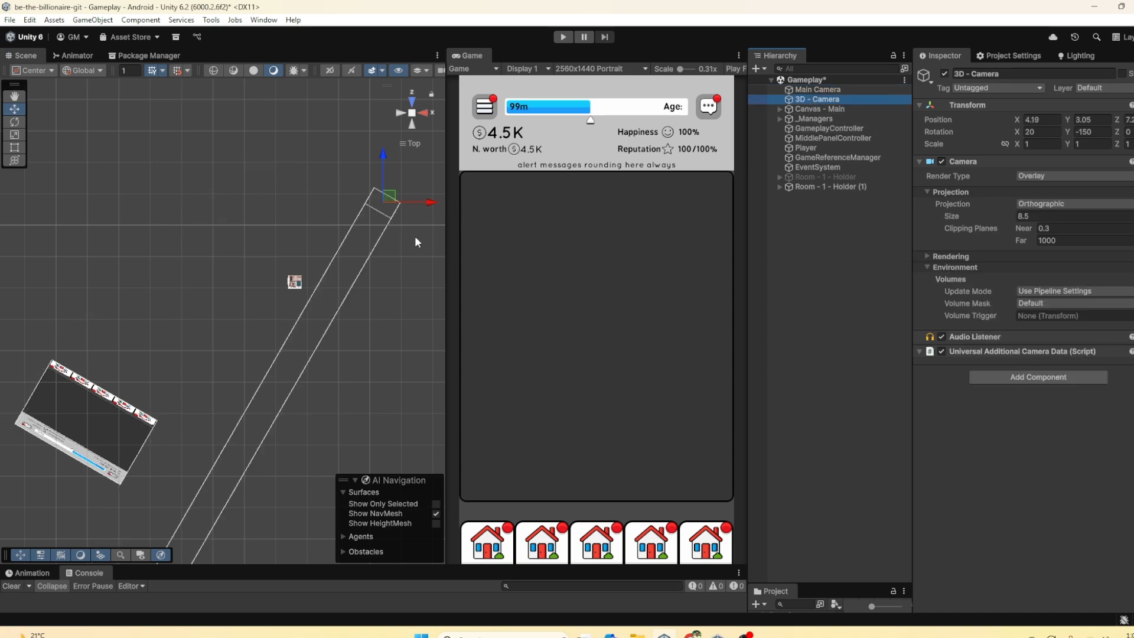
click(295, 283)
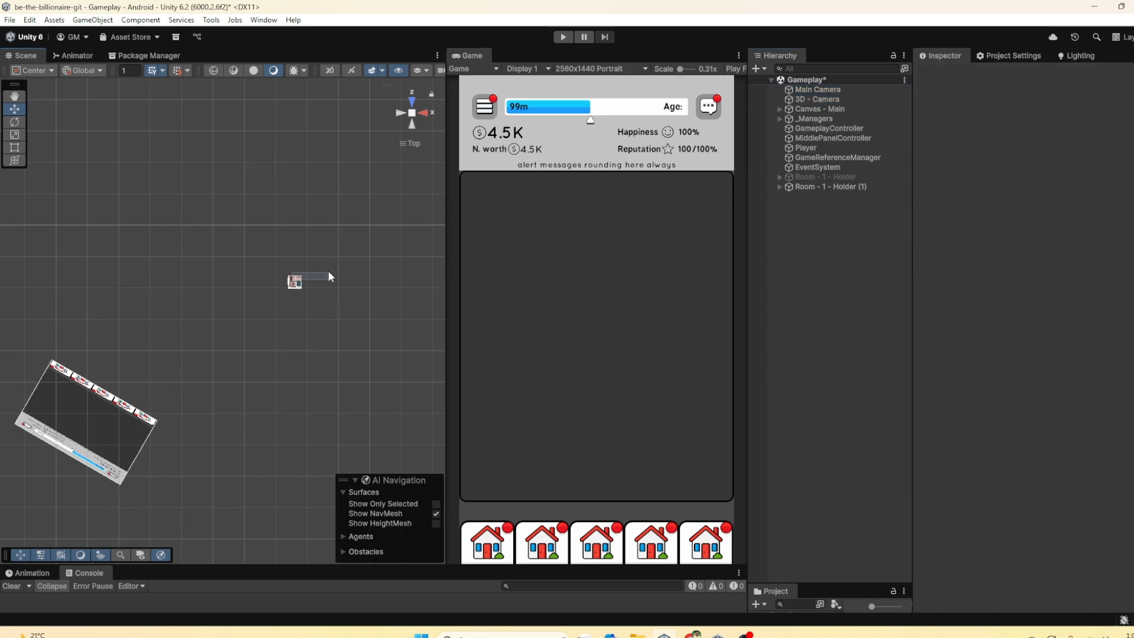
Move Room - 1 - Holder (1) into the 3D - Camera's frustum, to about X -0.6
click(822, 186)
drag(301, 274, 374, 228)
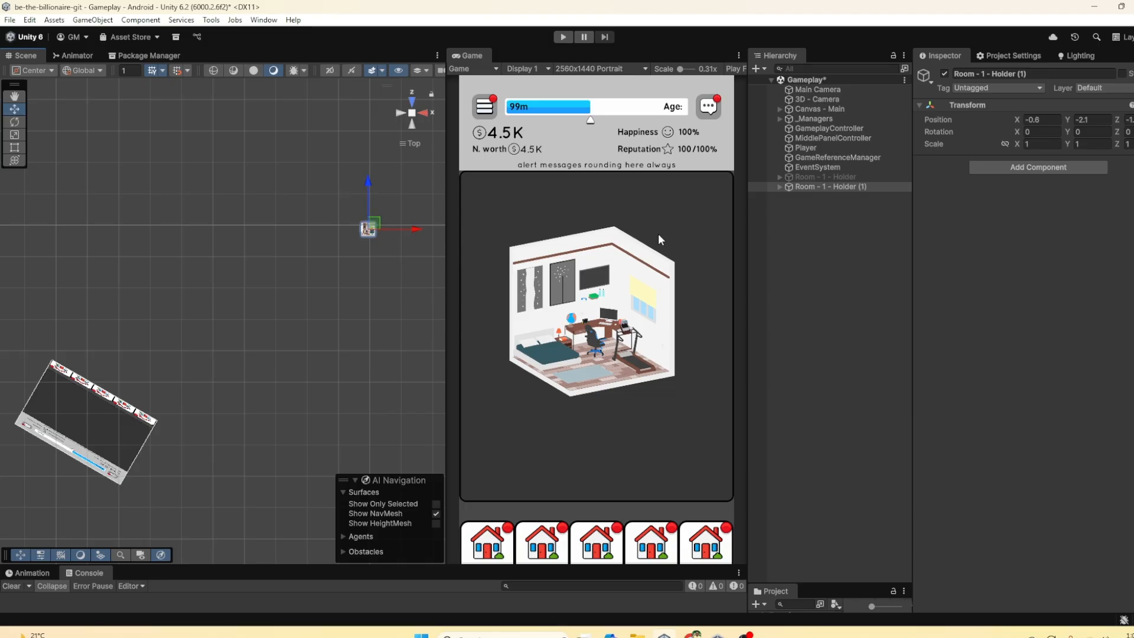
alt+drag(400, 321, 272, 264)
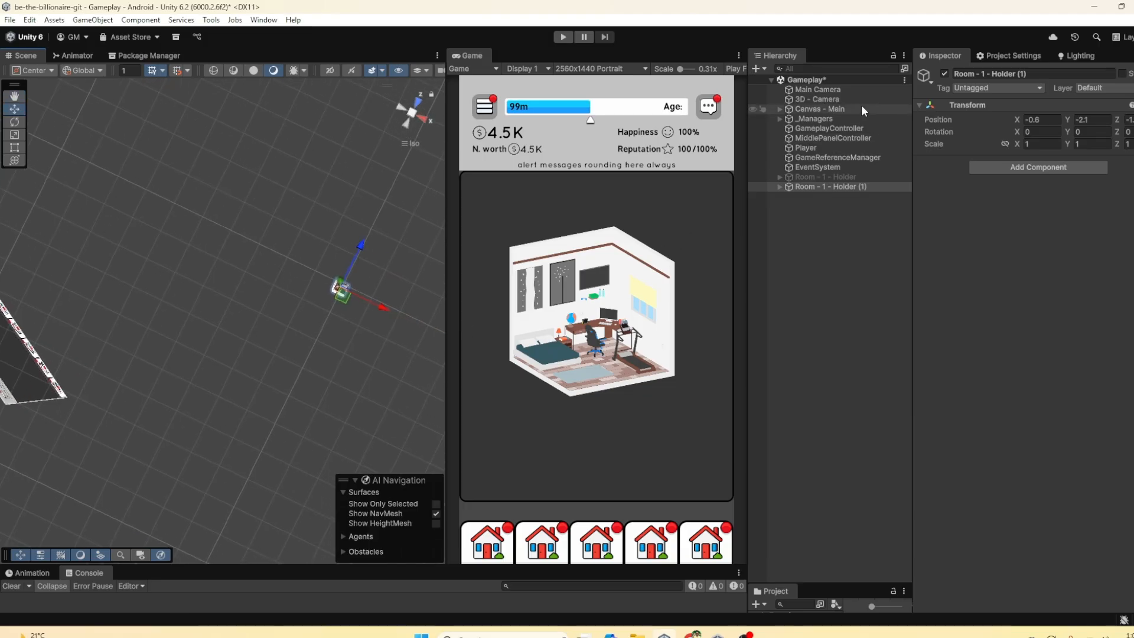
Remove 3D - Camera from the Main Camera's stack to see its effect, and add it back to the stack
click(822, 91)
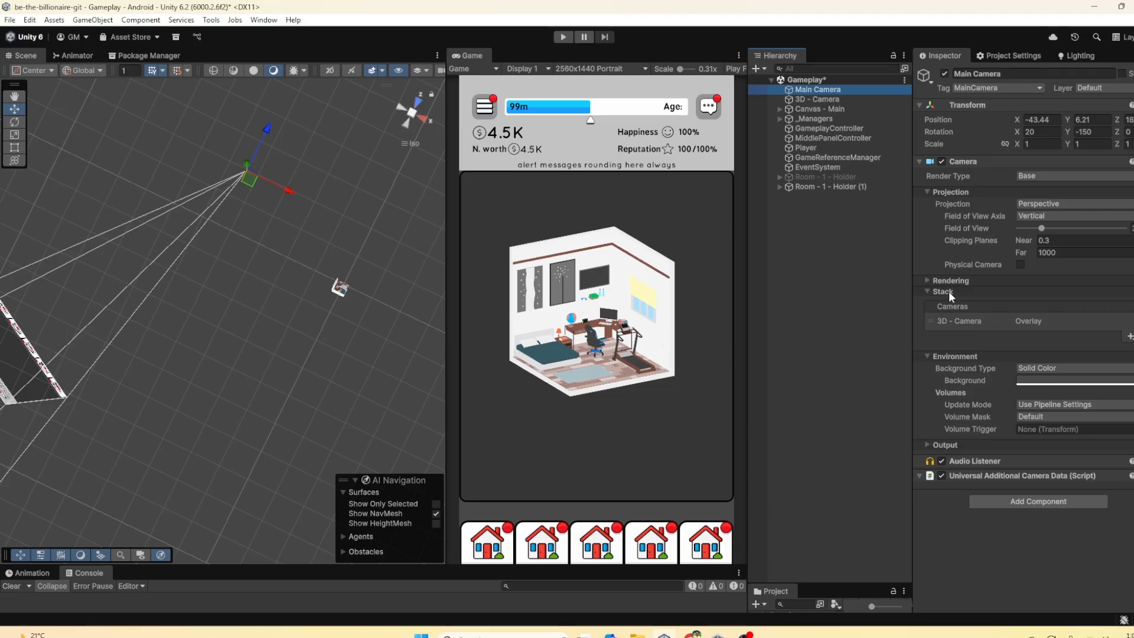
click(1037, 322)
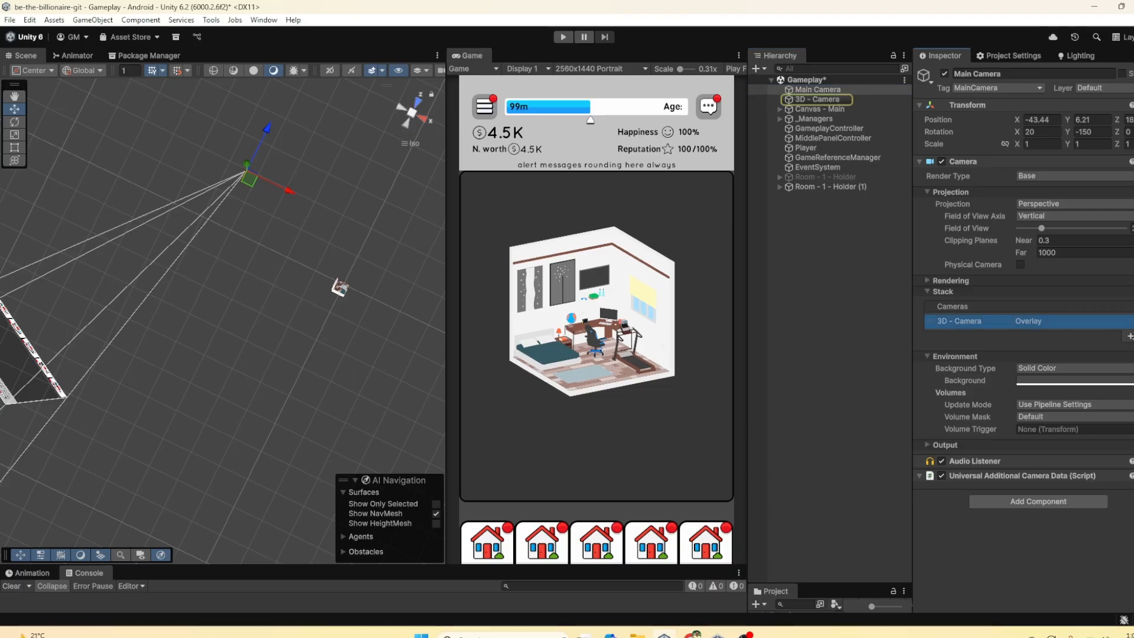
key(Delete)
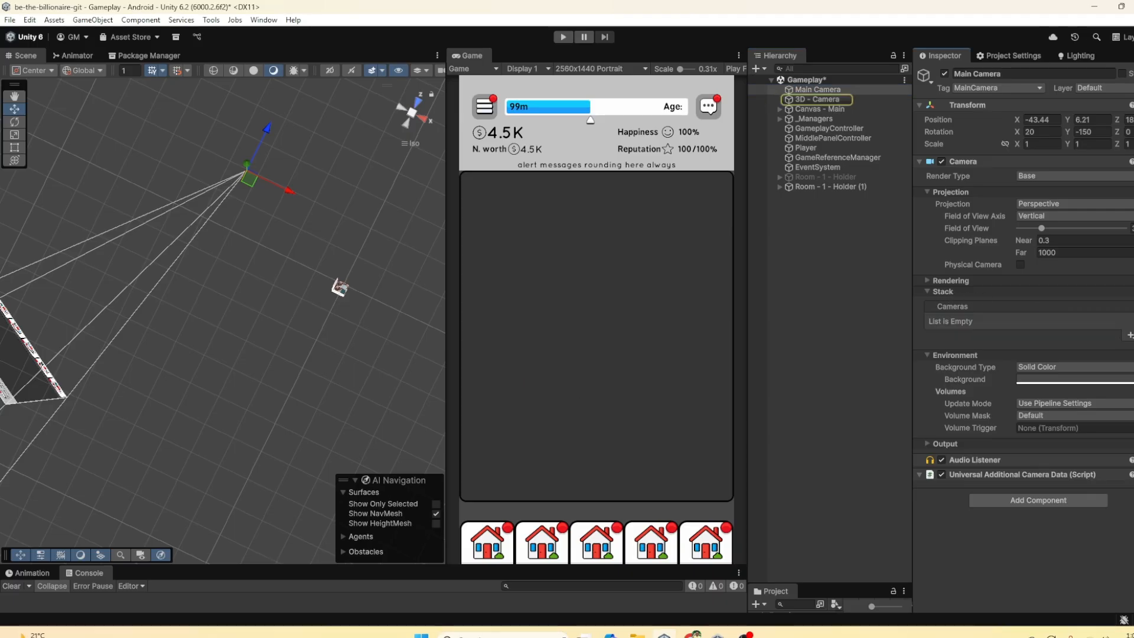
click(927, 289)
click(931, 291)
click(1130, 335)
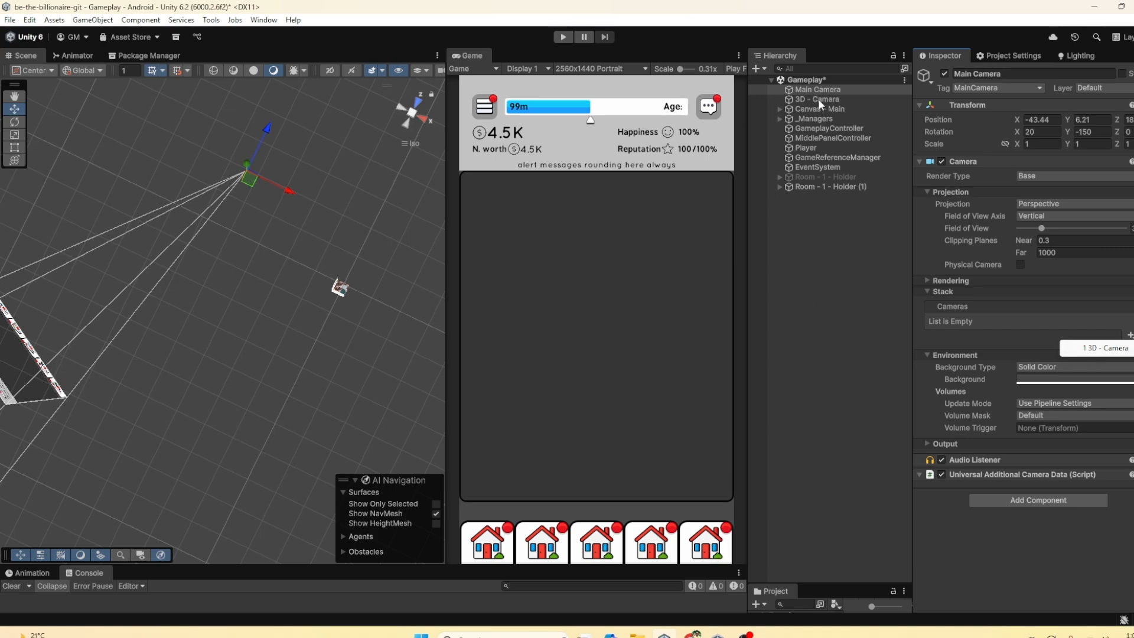
click(1112, 349)
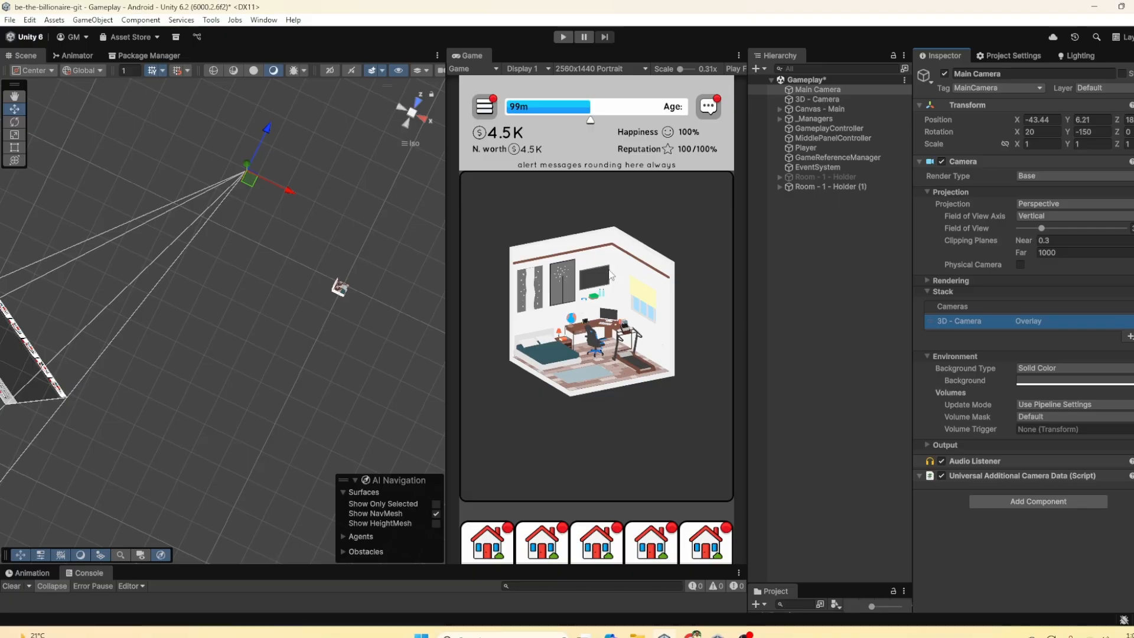
Reapply the Overlay render type on the 3D - Camera and the Base render type on the Main Camera
click(824, 98)
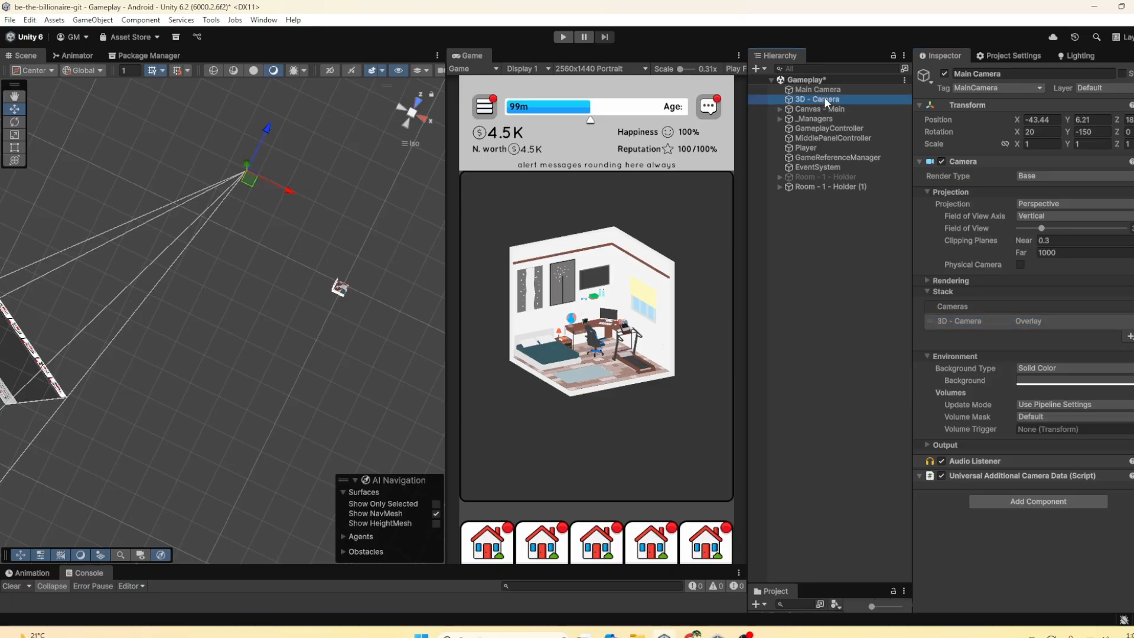
click(1033, 175)
click(1050, 204)
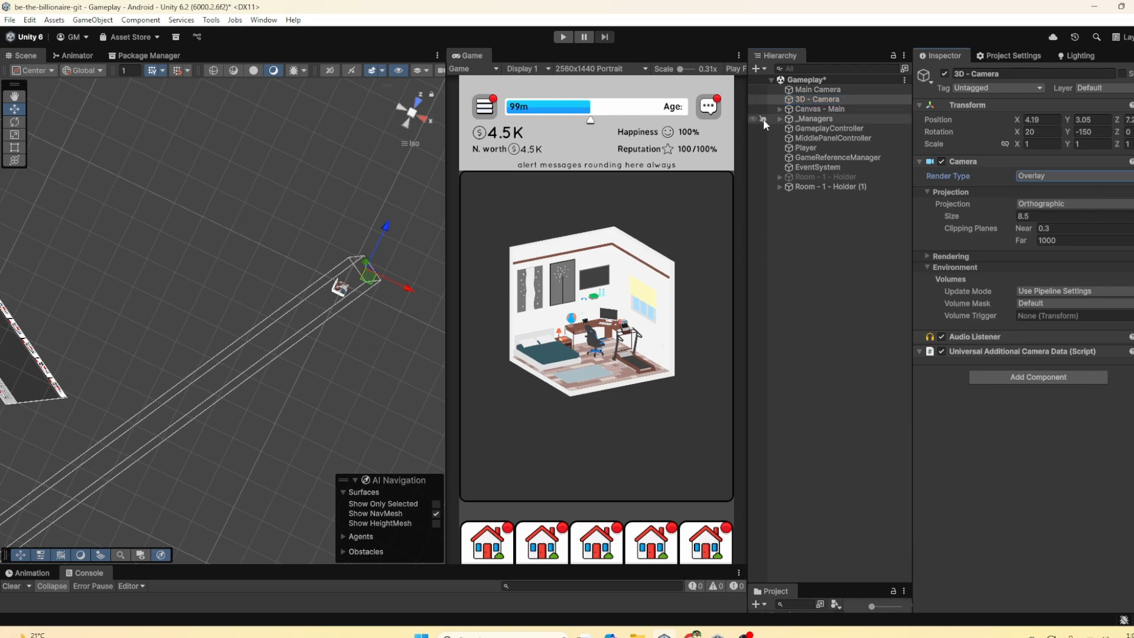
click(809, 89)
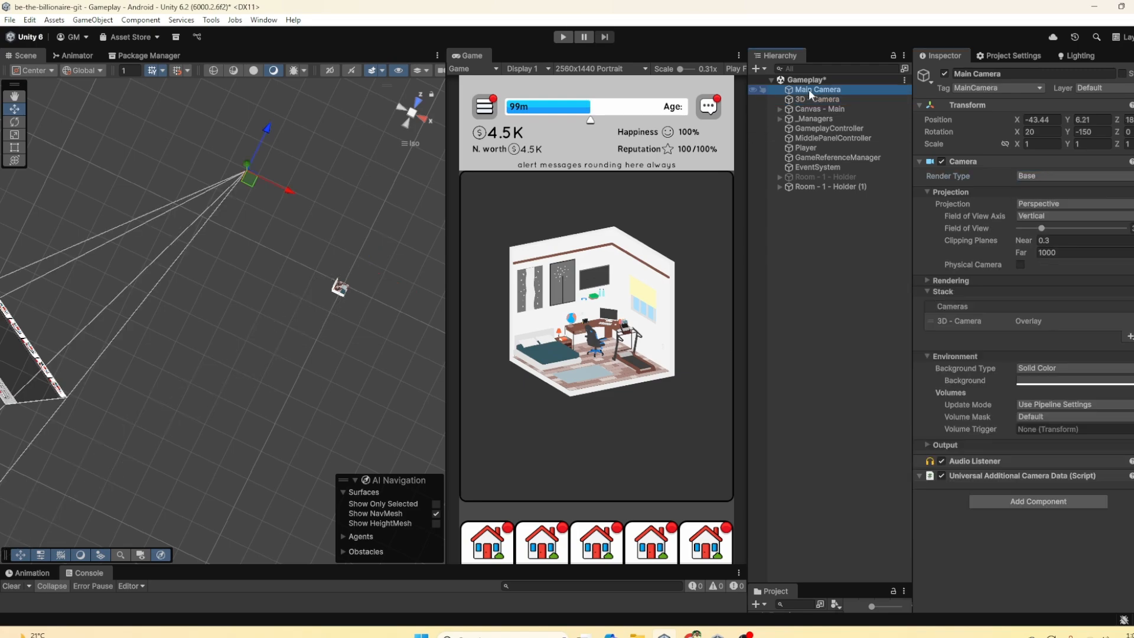
click(1047, 176)
click(1041, 186)
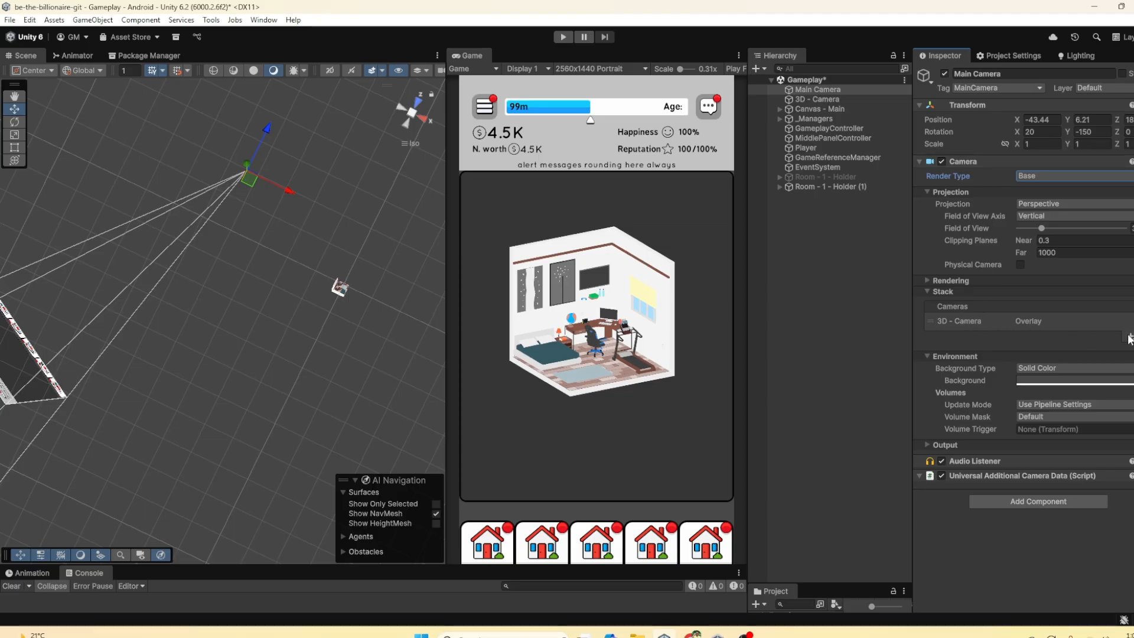
Move Room - 1 - Holder (1) and the 3D - Camera together farther away from the canvas and the Main Camera
click(814, 185)
key(f)
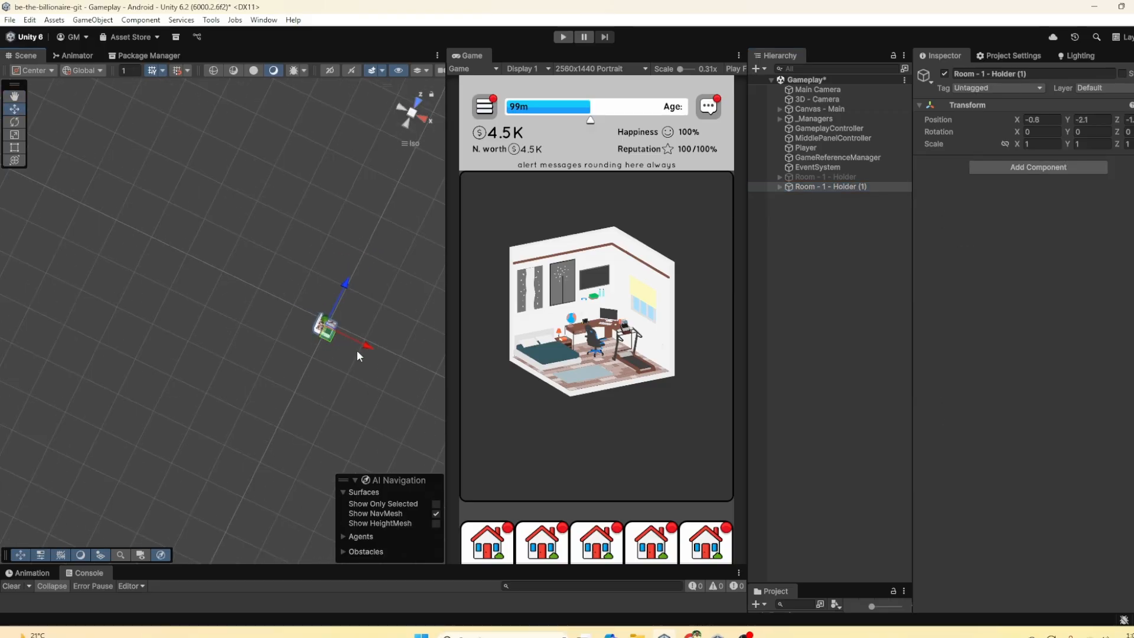
scroll(331, 269, up, 3)
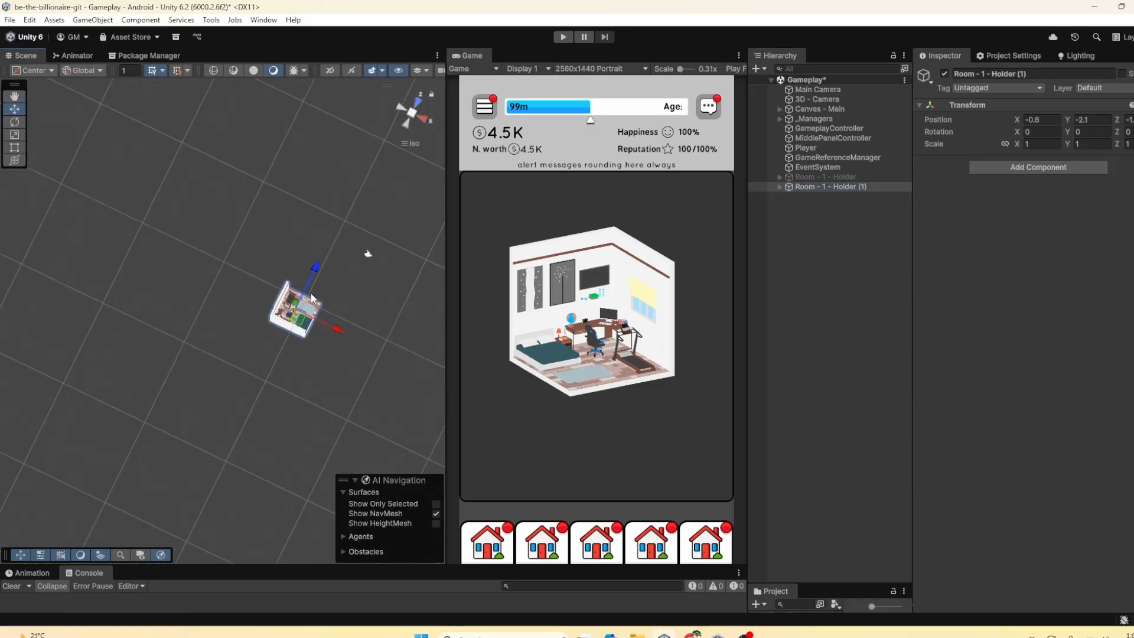
ctrl+click(818, 100)
scroll(140, 302, down, 3)
scroll(141, 300, down, 4)
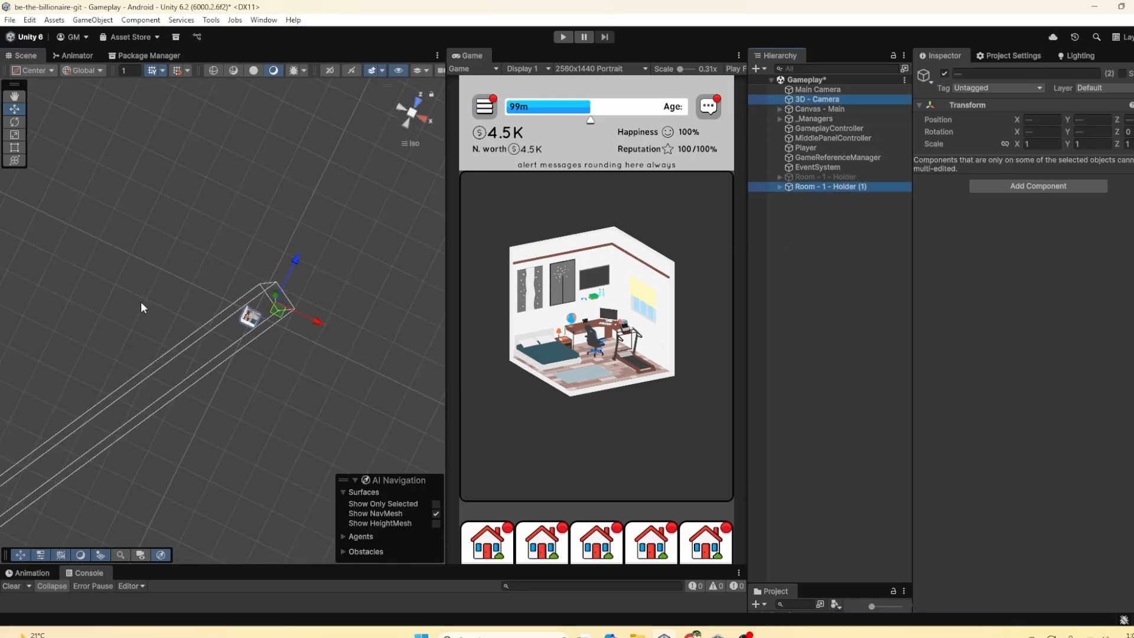
middle_drag(151, 311, 212, 261)
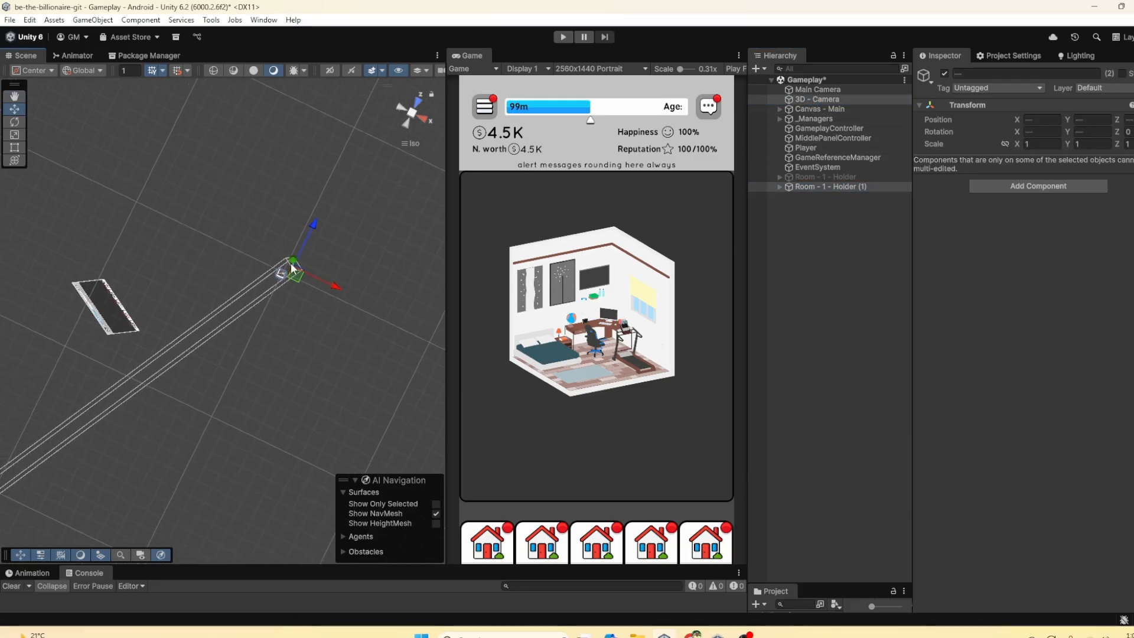
drag(290, 263, 363, 357)
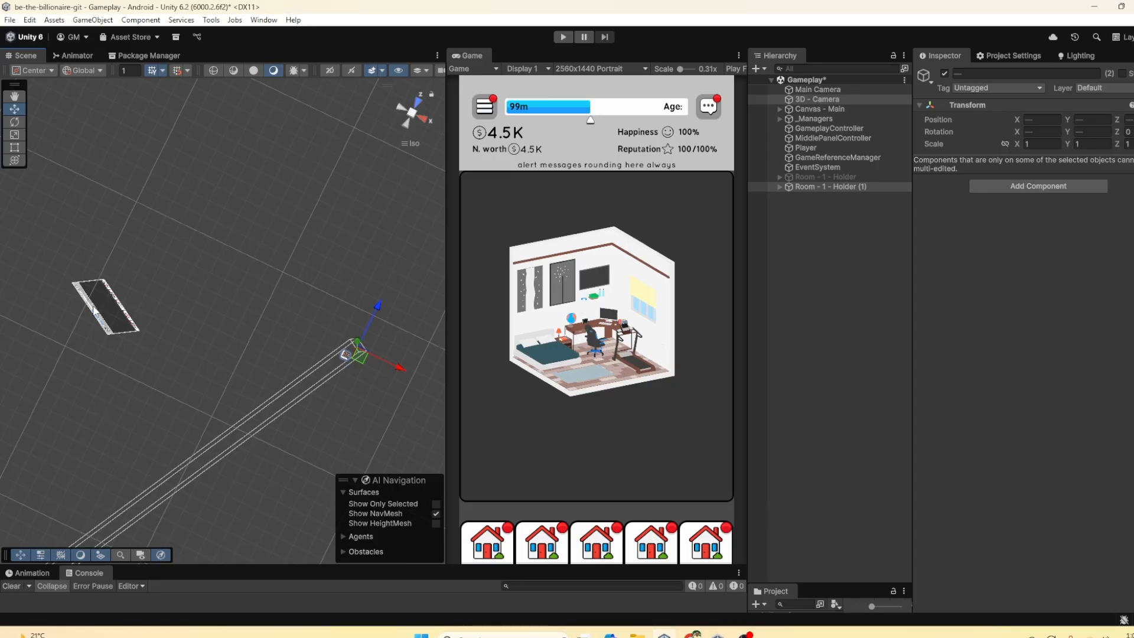
Select the Main Camera, Canvas - Main, Room - 1 - Holder (1) and 3D - Camera together to compare their placement
click(819, 89)
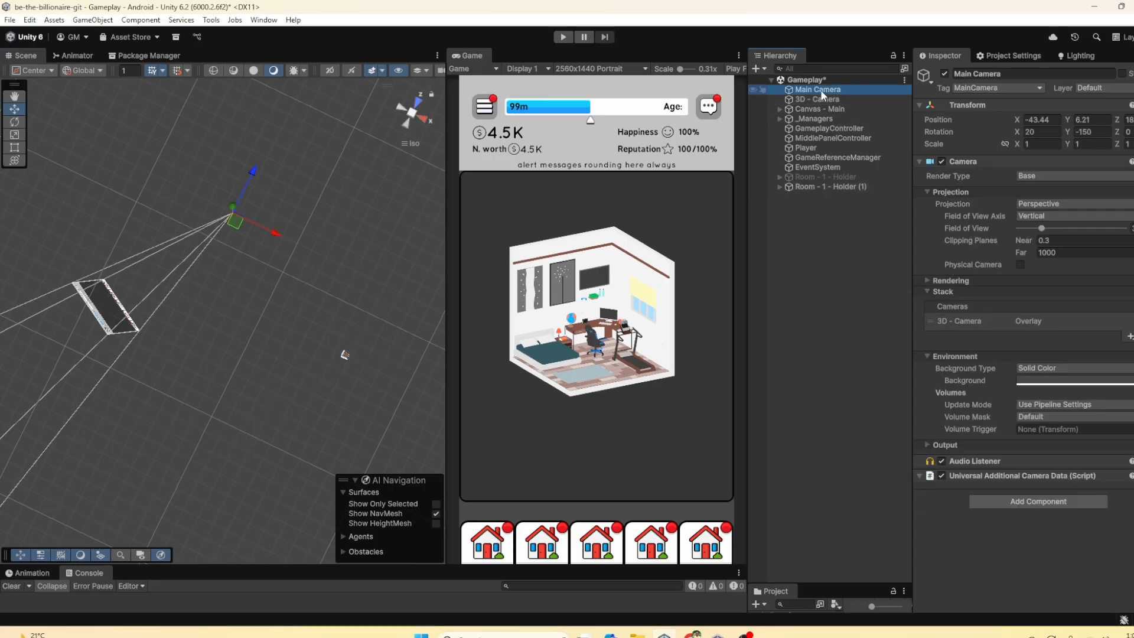
ctrl+click(816, 110)
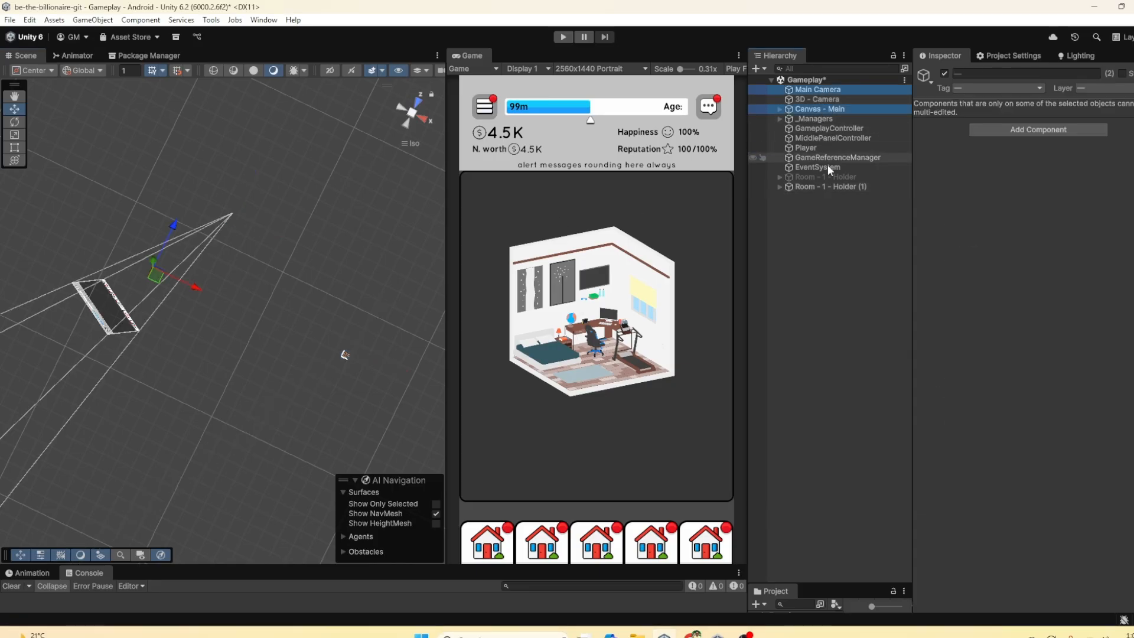
ctrl+click(818, 187)
ctrl+click(815, 99)
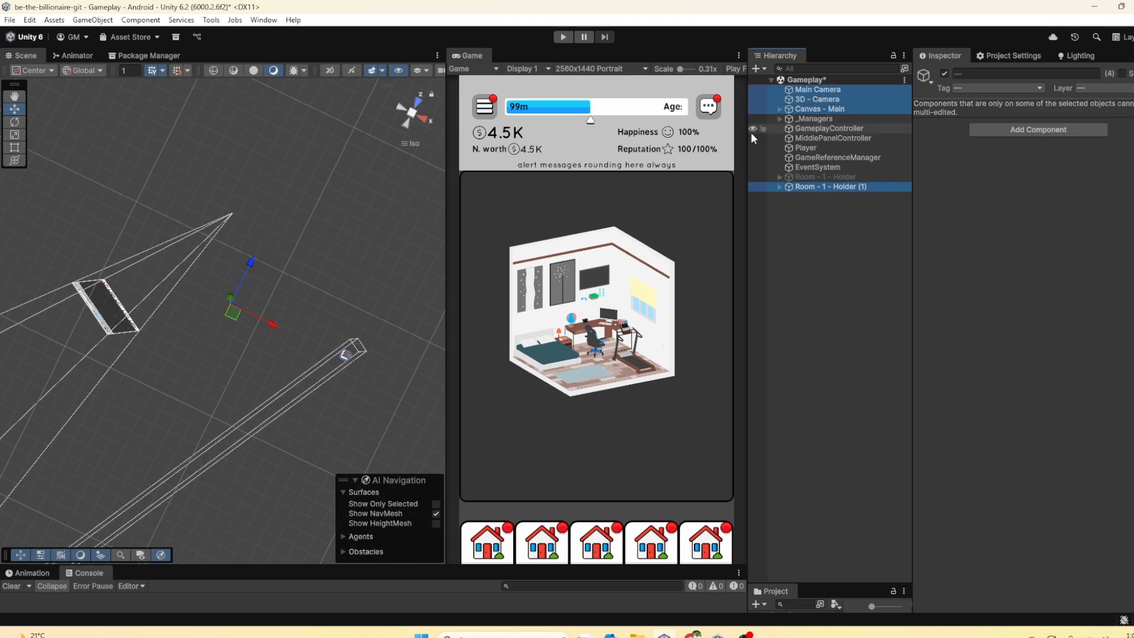